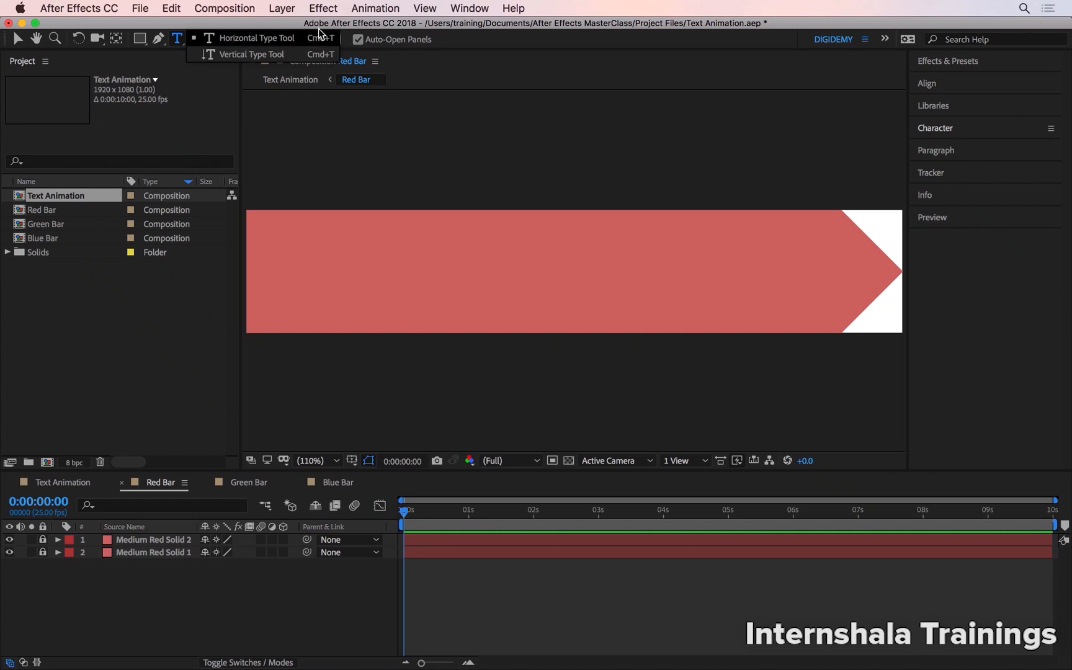
Create a horizontal text layer reading "STANDARD TEXT ANIMATION" on the red bar in the Red Bar composition
{"action": "left_click", "coordinate": [243, 38]}
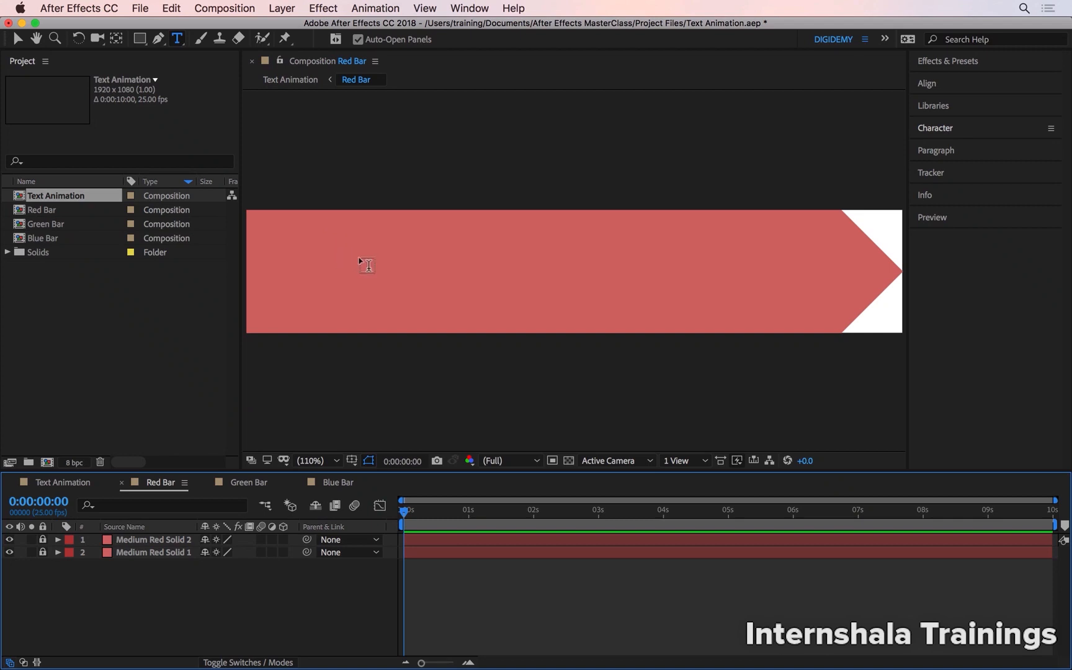
{"action": "left_click", "coordinate": [446, 277]}
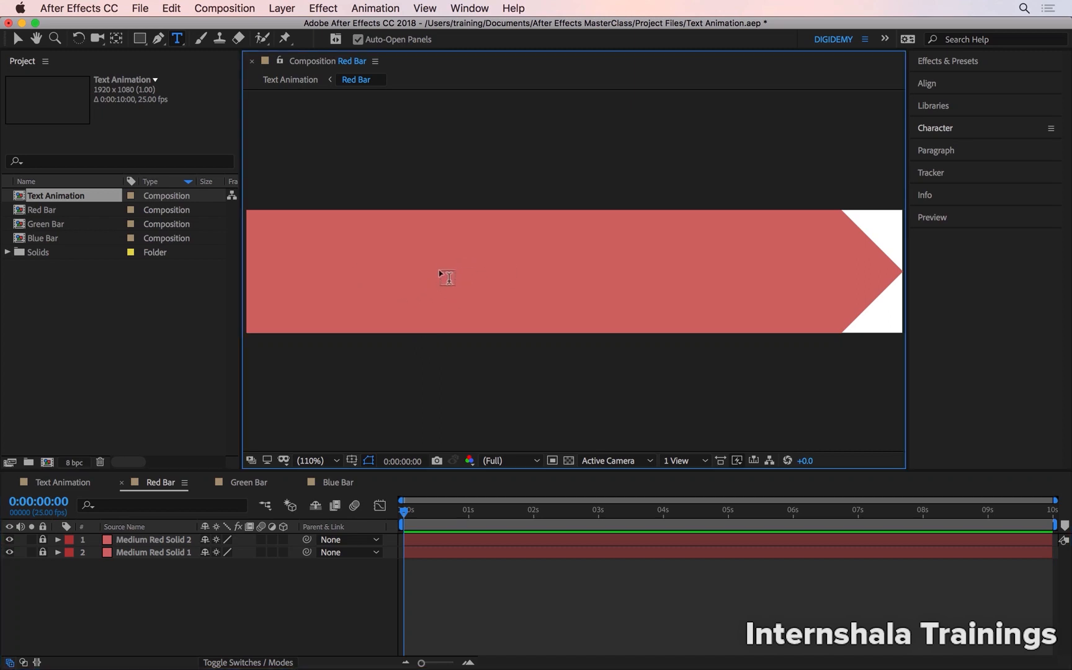
{"action": "left_click", "coordinate": [439, 275]}
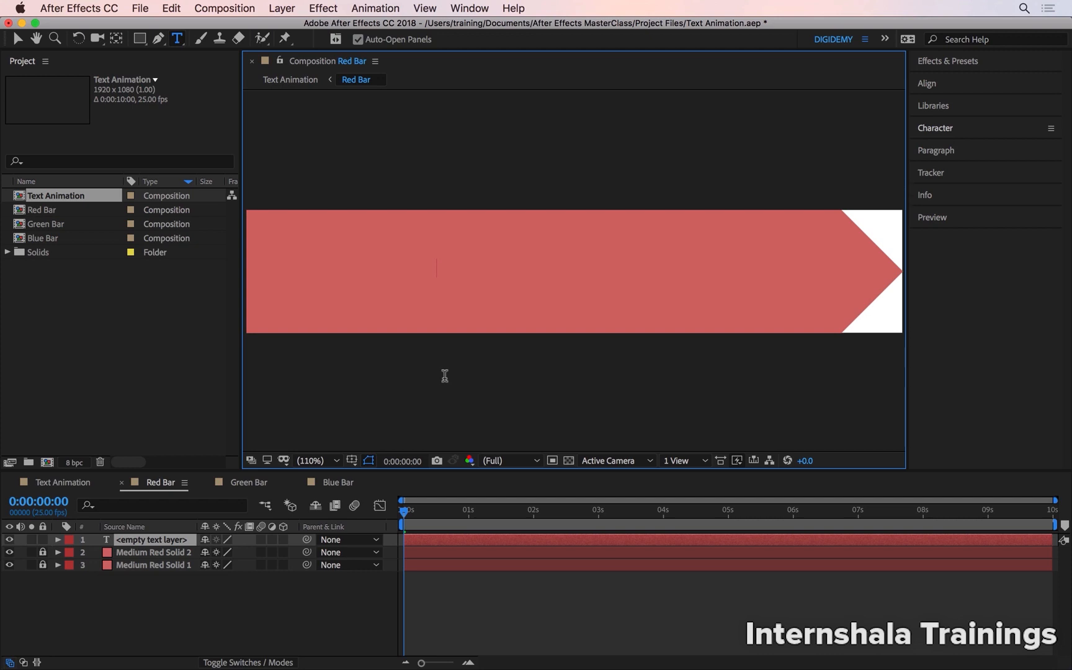
{"action": "type", "text": "STANDARD"}
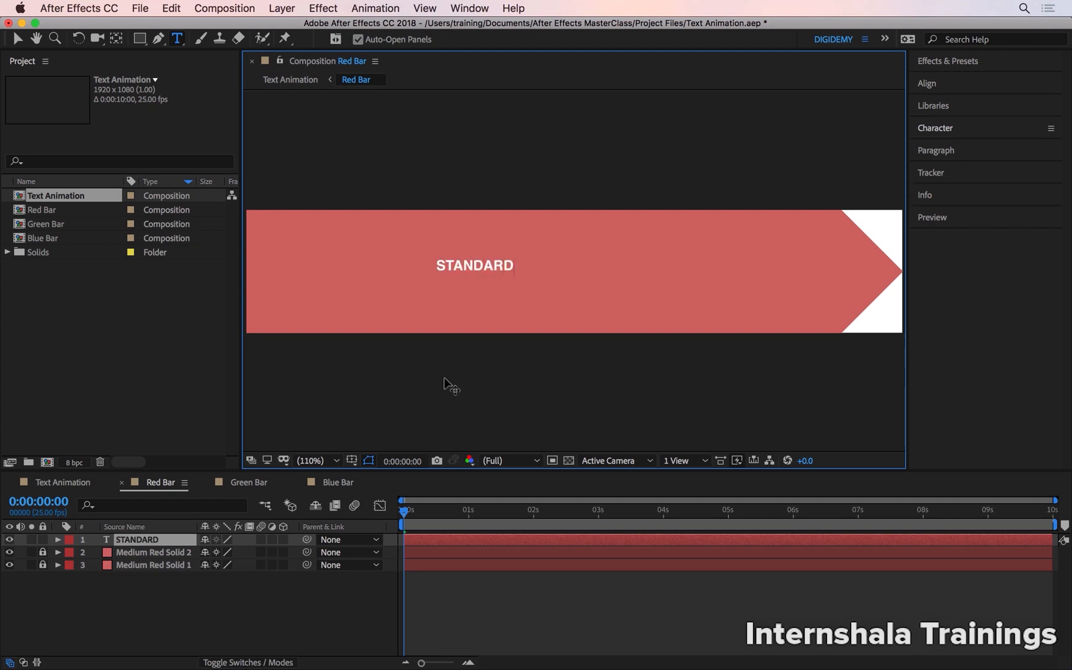
{"action": "type", "text": " TEXT ANIMATION"}
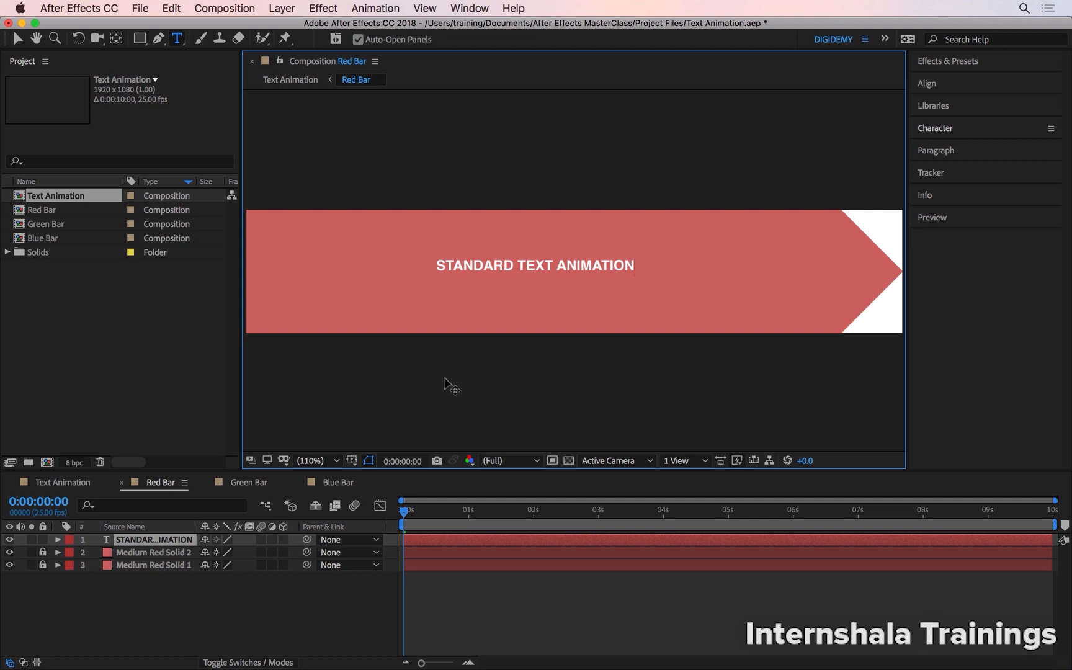
Try a second line reading "MORE TEXT" under the title, remove it, and finish editing the text layer
{"action": "key", "text": "Return"}
{"action": "type", "text": "MORE TEX"}
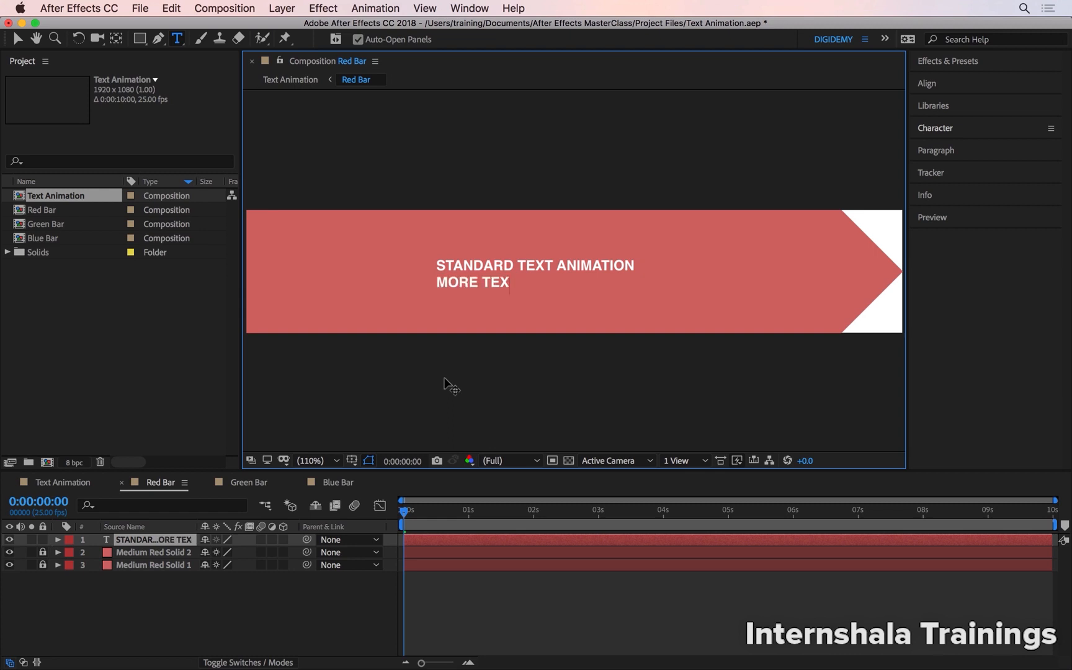
{"action": "type", "text": "T"}
{"action": "key", "text": "BackSpace"}
{"action": "key", "text": "BackSpace"}
{"action": "key", "text": "BackSpace"}
{"action": "key", "text": "BackSpace"}
{"action": "key", "text": "BackSpace"}
{"action": "key", "text": "BackSpace"}
{"action": "key", "text": "BackSpace"}
{"action": "key", "text": "BackSpace"}
{"action": "key", "text": "BackSpace"}
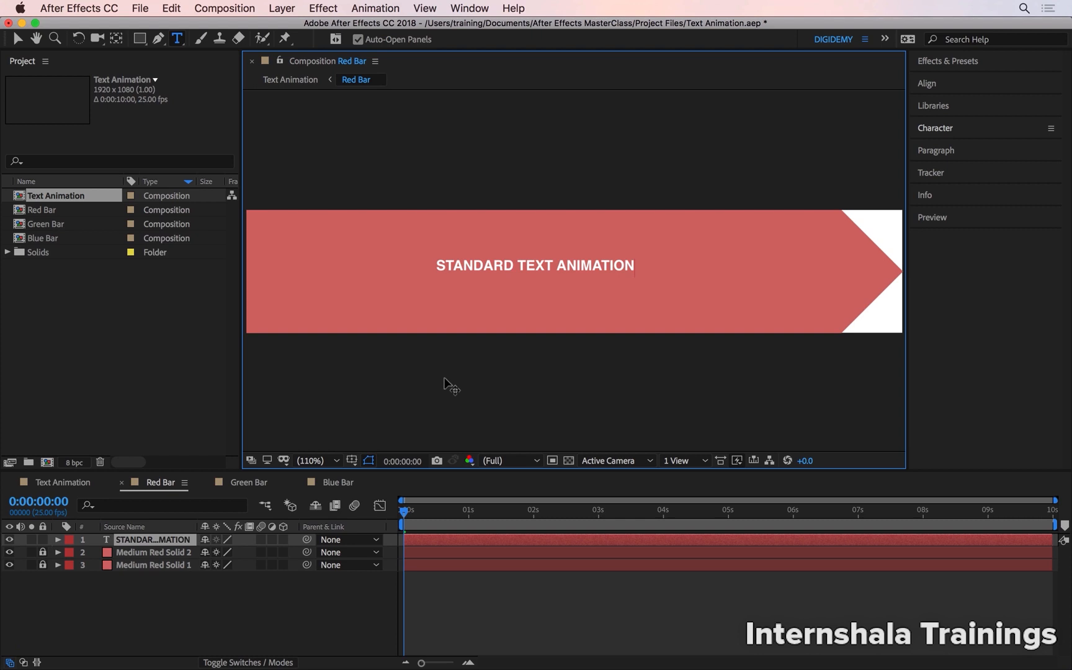
{"action": "key", "text": "KP_Enter"}
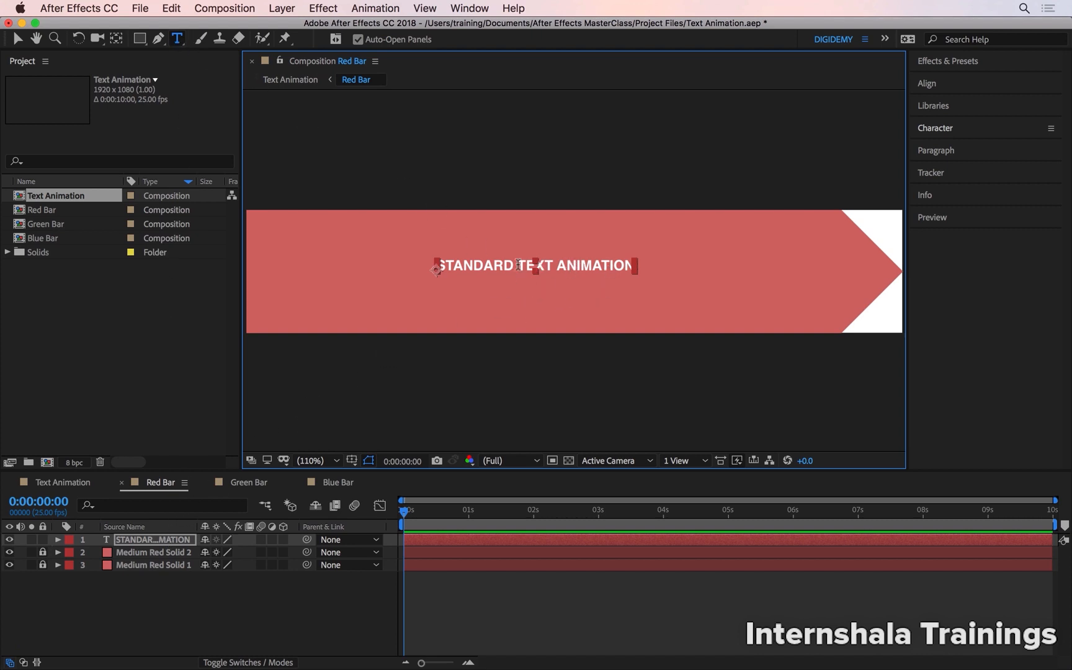
Try inserting "123" before the word ANIMATION and cancel the text update
{"action": "left_click", "coordinate": [552, 267]}
{"action": "type", "text": "123"}
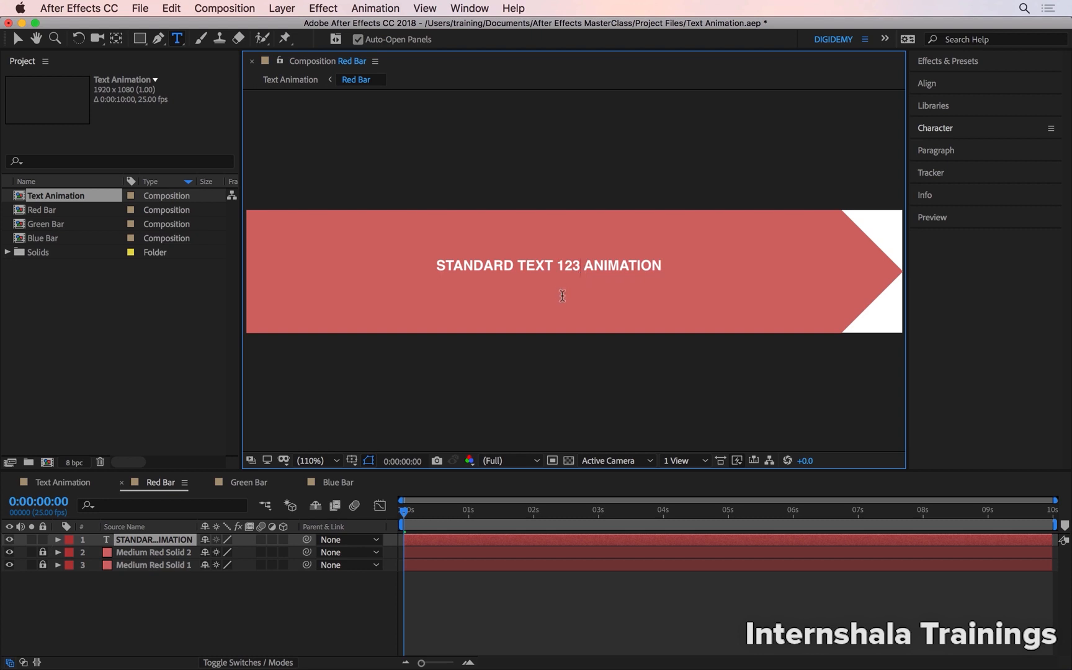
{"action": "key", "text": "Escape"}
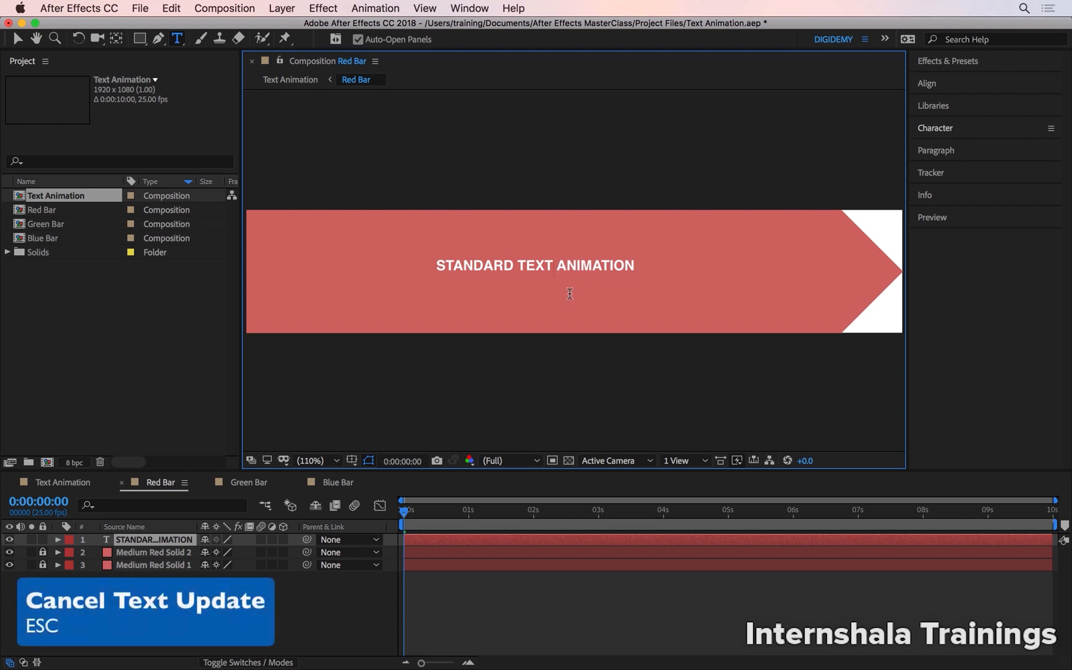
Reopen the STANDARD TEXT ANIMATION layer for editing, insert "123" before ANIMATION, and undo the insertion
{"action": "left_click", "coordinate": [173, 535]}
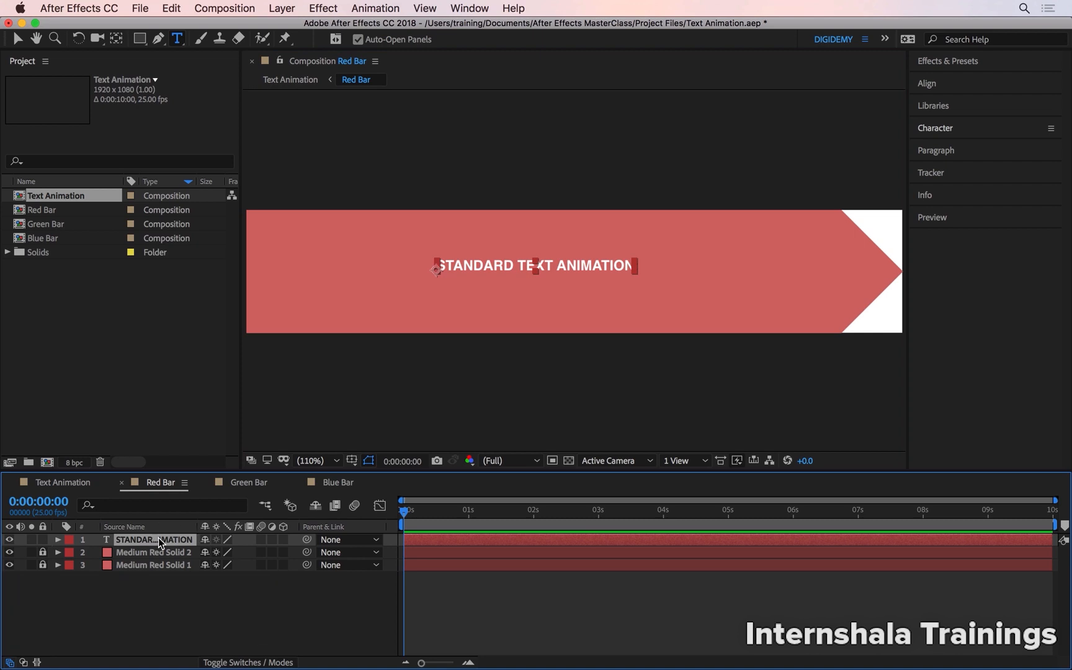
{"action": "double_click", "coordinate": [549, 269]}
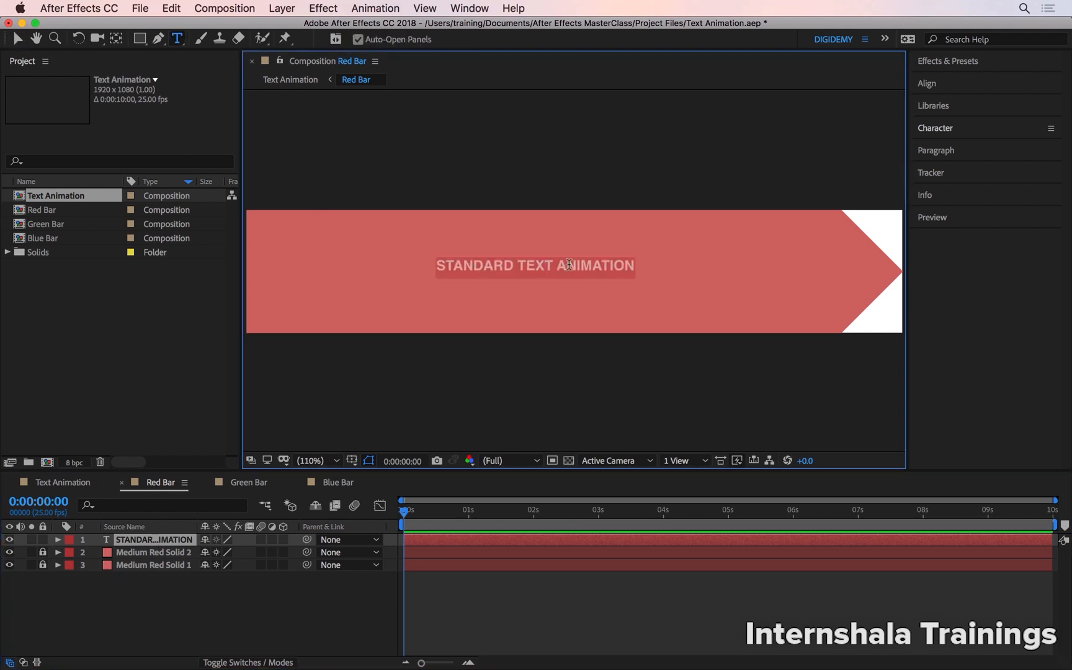
{"action": "left_click", "coordinate": [566, 266]}
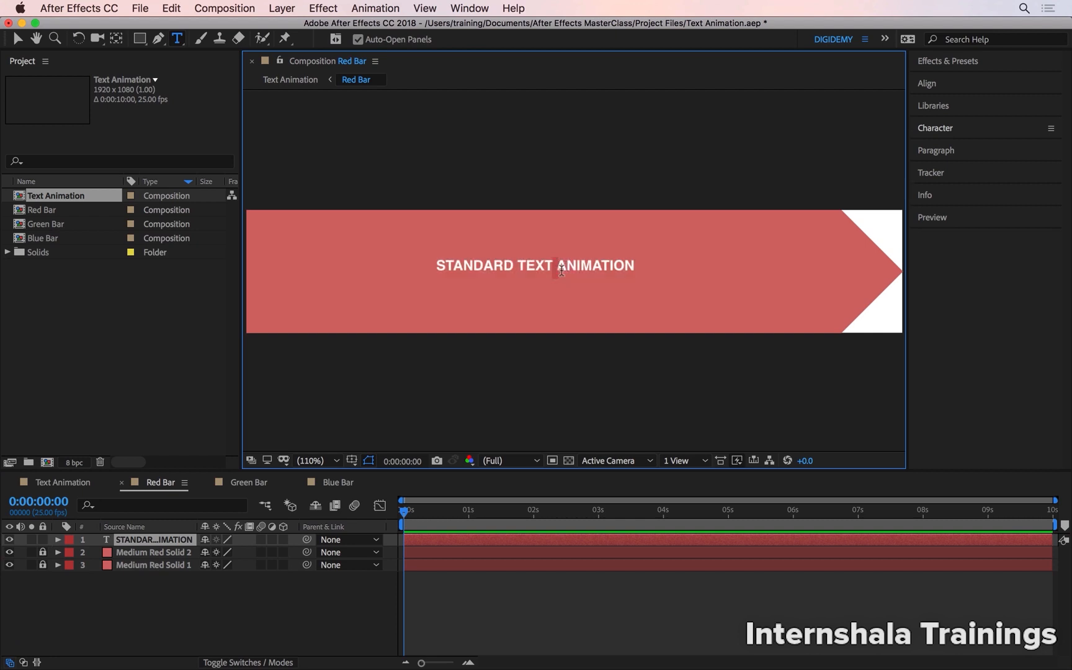
{"action": "type", "text": "123"}
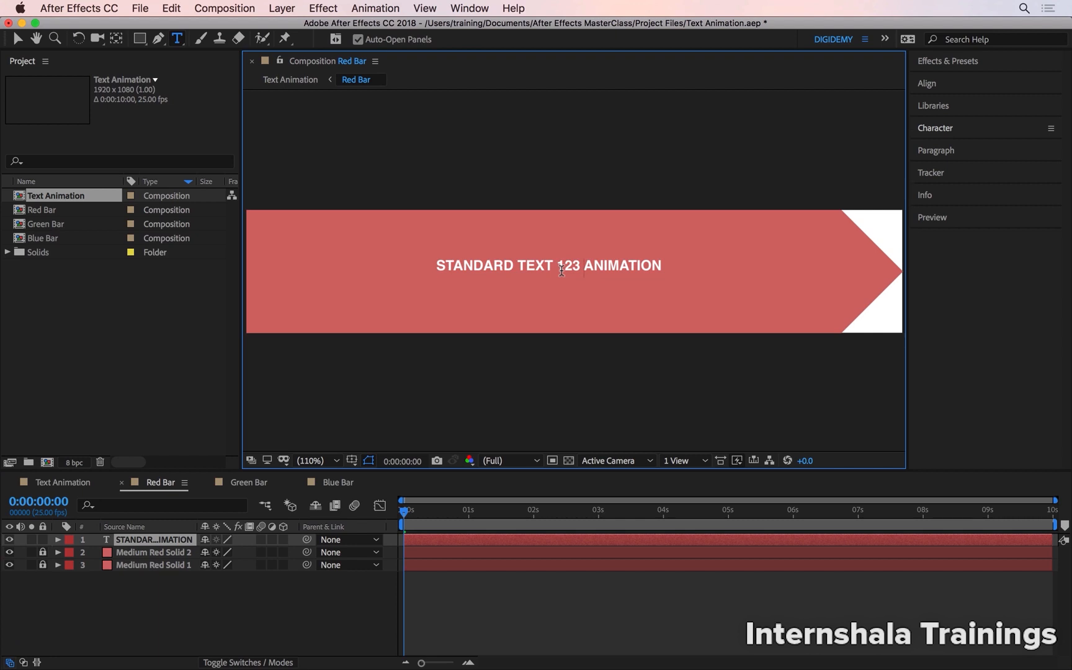
{"action": "key", "text": "super+z"}
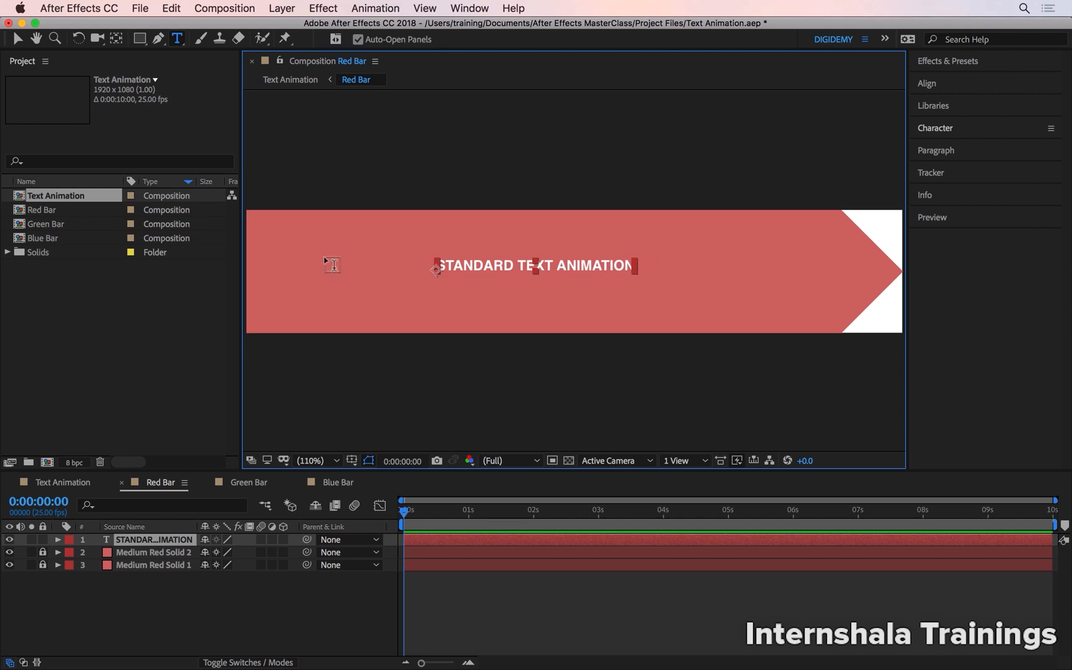
Draw a paragraph text box on the red bar containing "AREA TEXT WILL BE WRAPPED INSIDE THE TEXTBOX THAT YOU CREATE"
{"action": "left_click", "coordinate": [180, 41]}
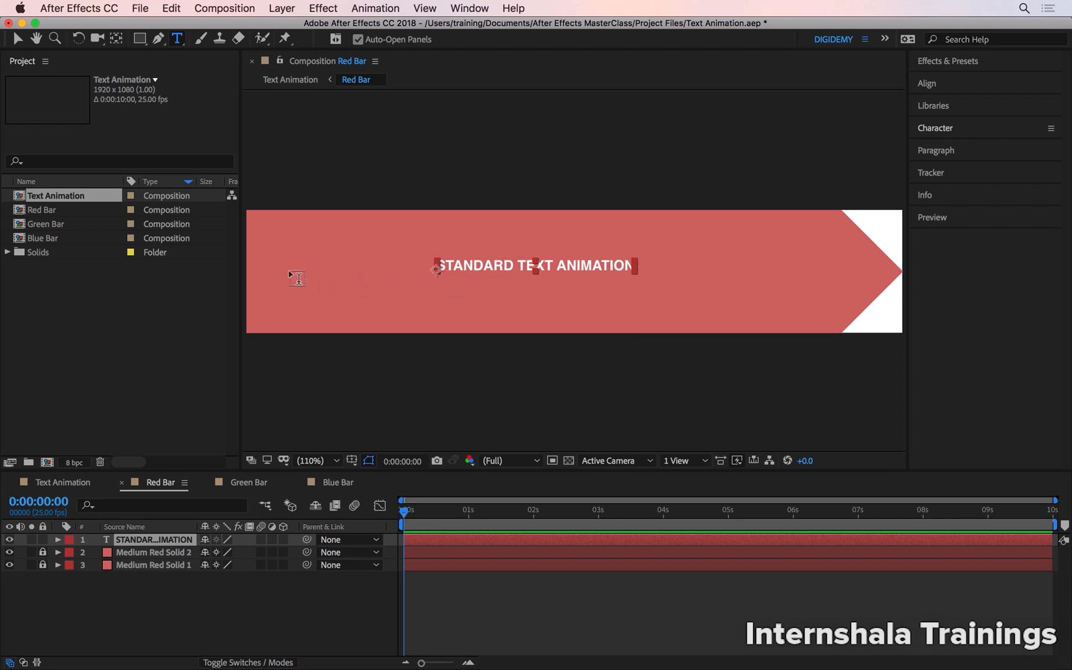
{"action": "left_click_drag", "start_coordinate": [288, 262], "coordinate": [432, 327]}
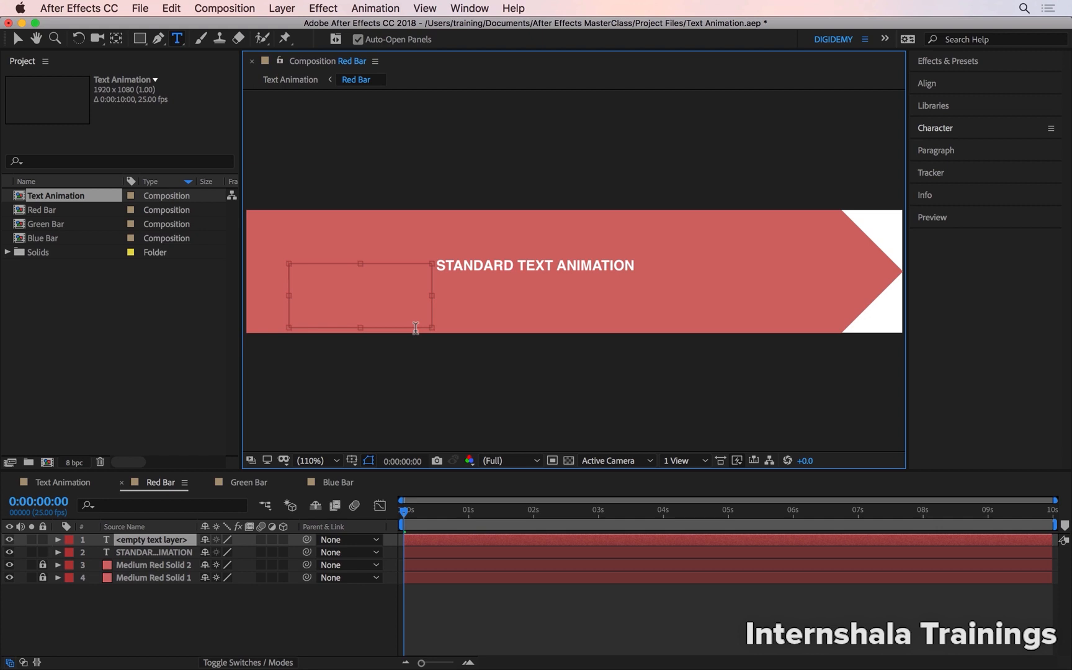
{"action": "type", "text": "AREA T"}
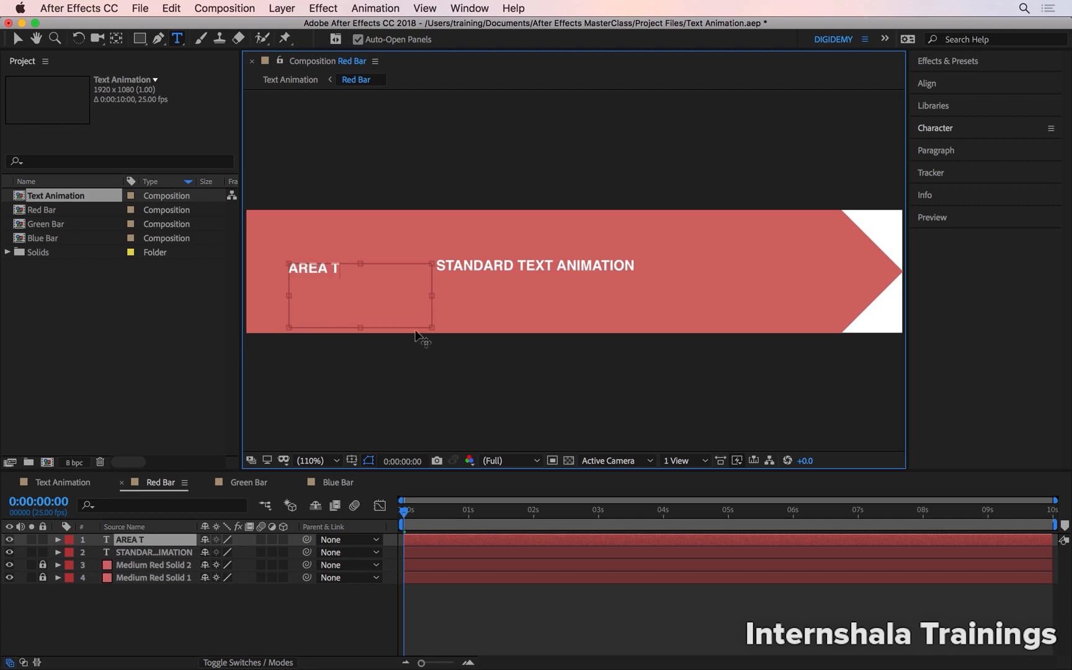
{"action": "type", "text": "EXT WILL BE W"}
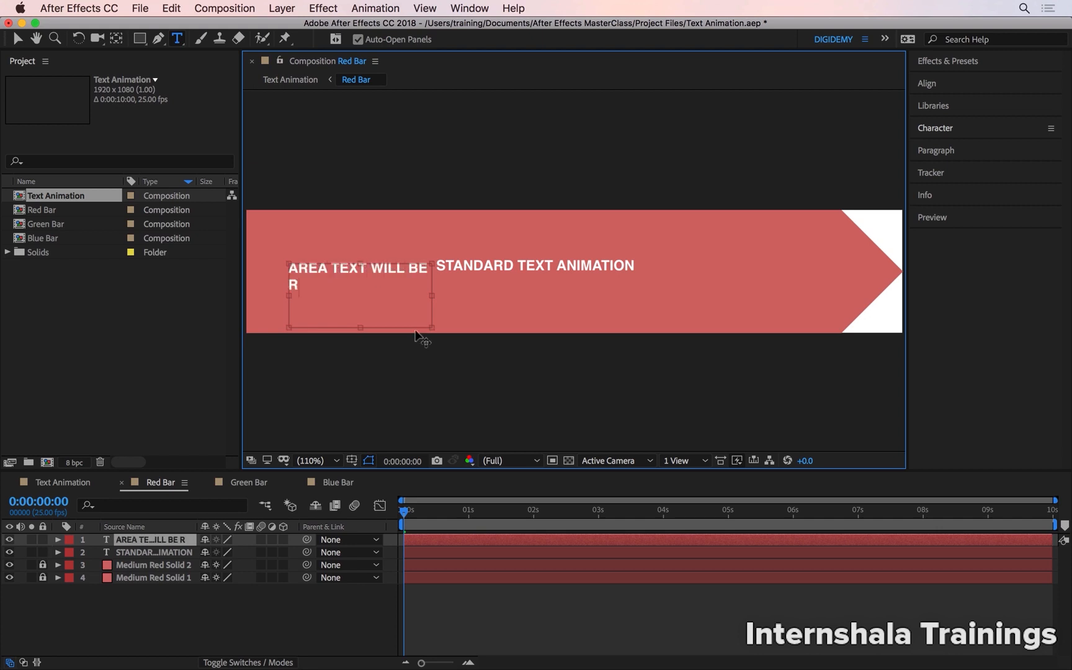
{"action": "type", "text": "RAPPED IN"}
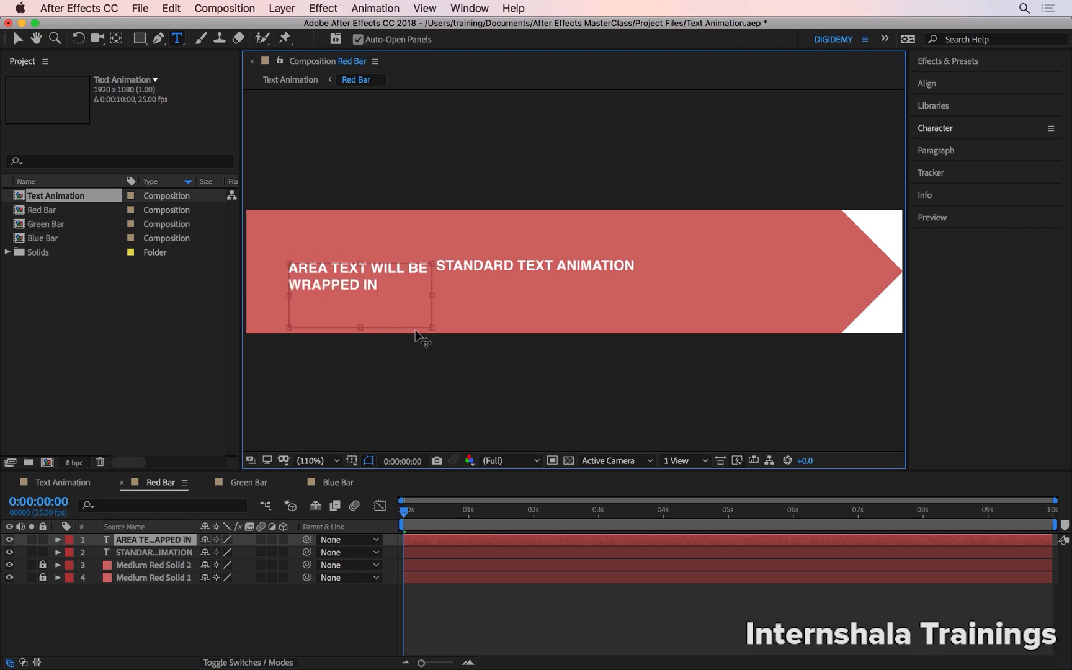
{"action": "type", "text": "SIDE THE TEX"}
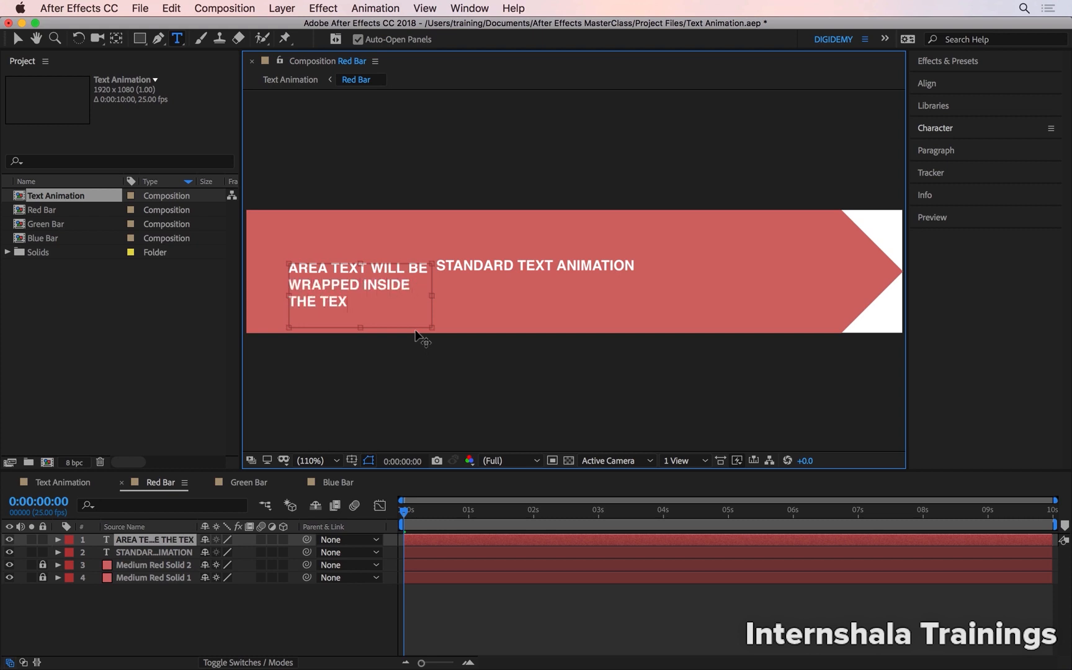
{"action": "type", "text": "TBOX THAT"}
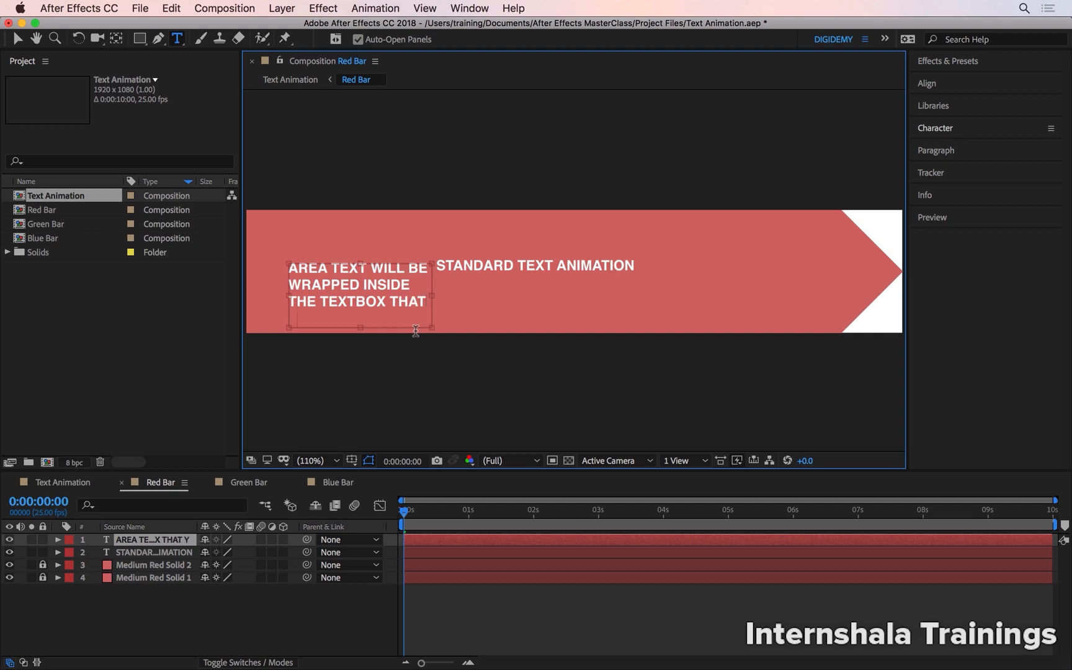
{"action": "type", "text": " YOU CREATE"}
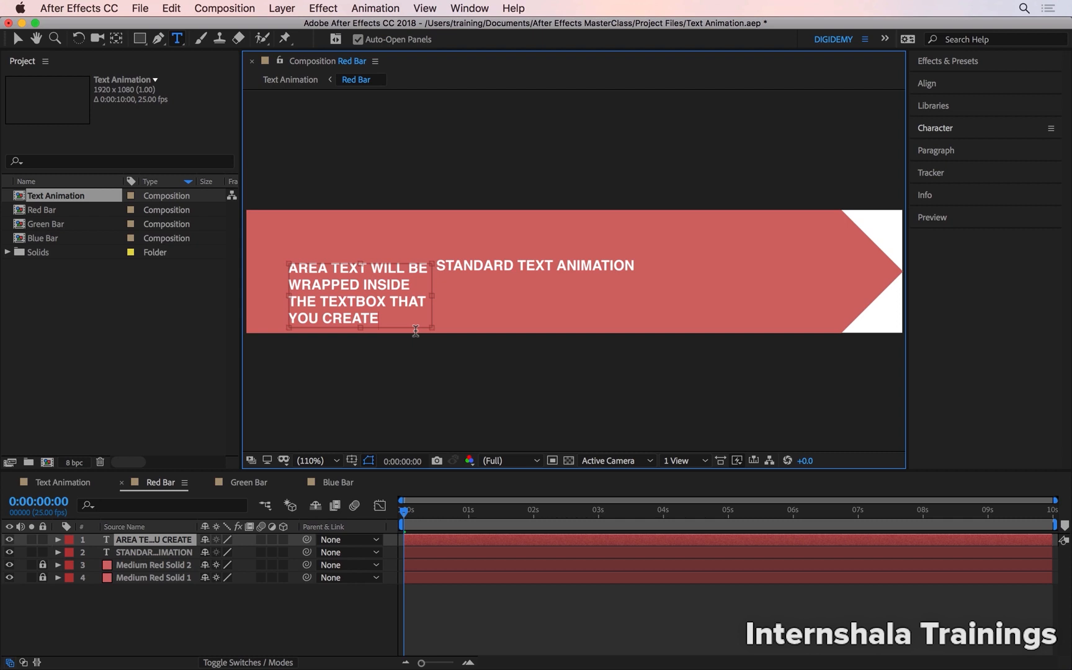
{"action": "key", "text": "Escape"}
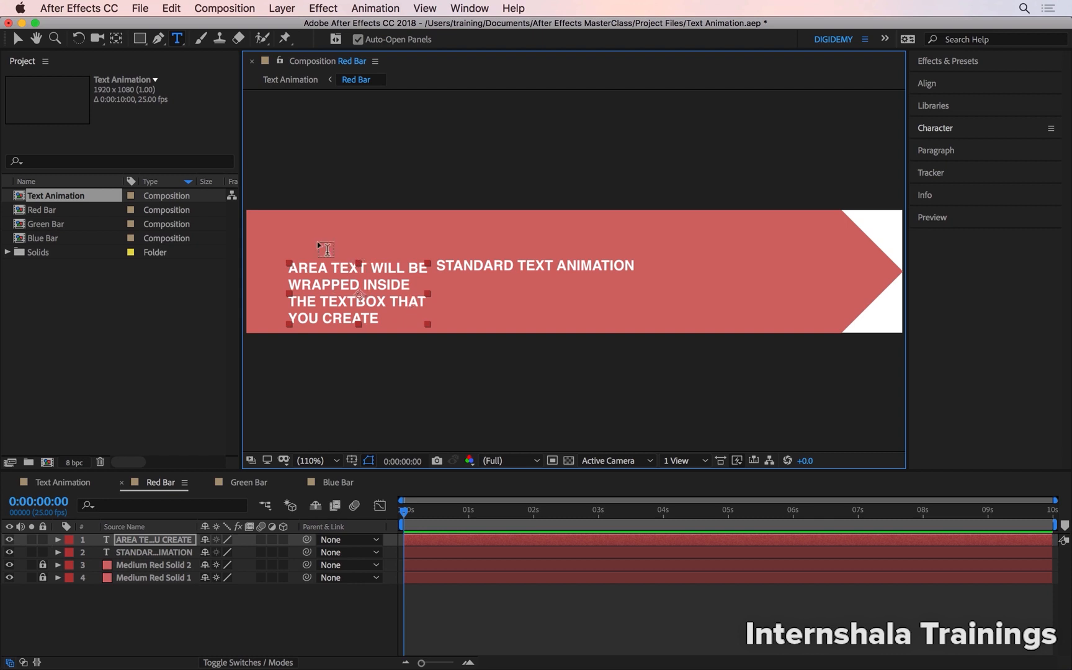
Disable and re-enable the preview refresh, and move the area text beside the red bar's arrowhead
{"action": "left_click", "coordinate": [18, 39]}
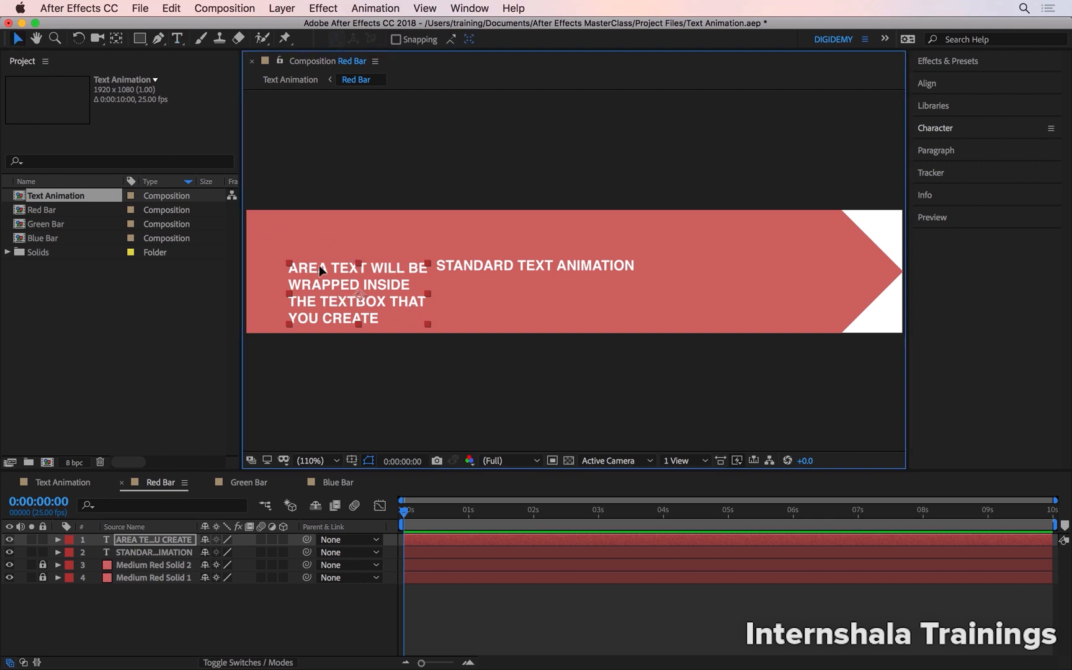
{"action": "key", "text": "Caps_Lock"}
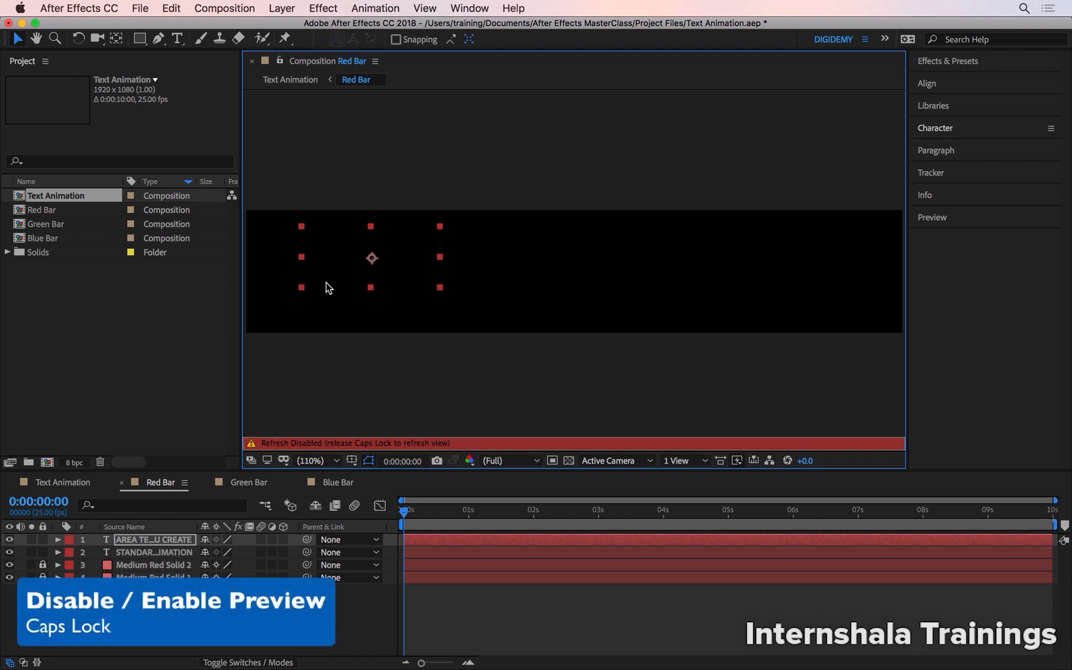
{"action": "key", "text": "Caps_Lock"}
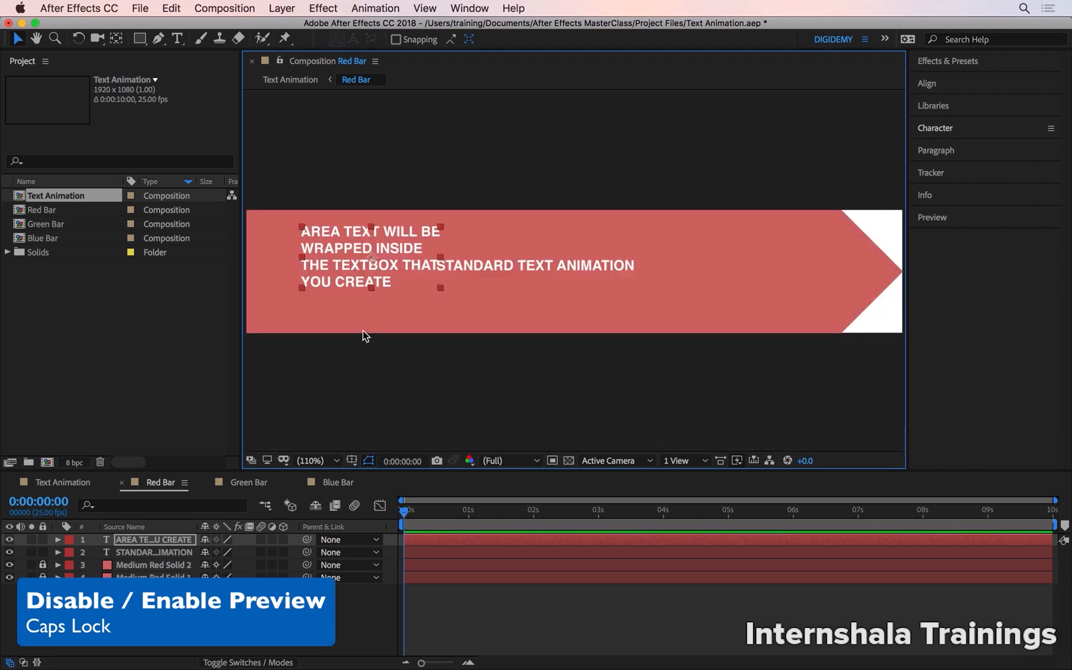
{"action": "left_click_drag", "start_coordinate": [409, 267], "coordinate": [809, 285]}
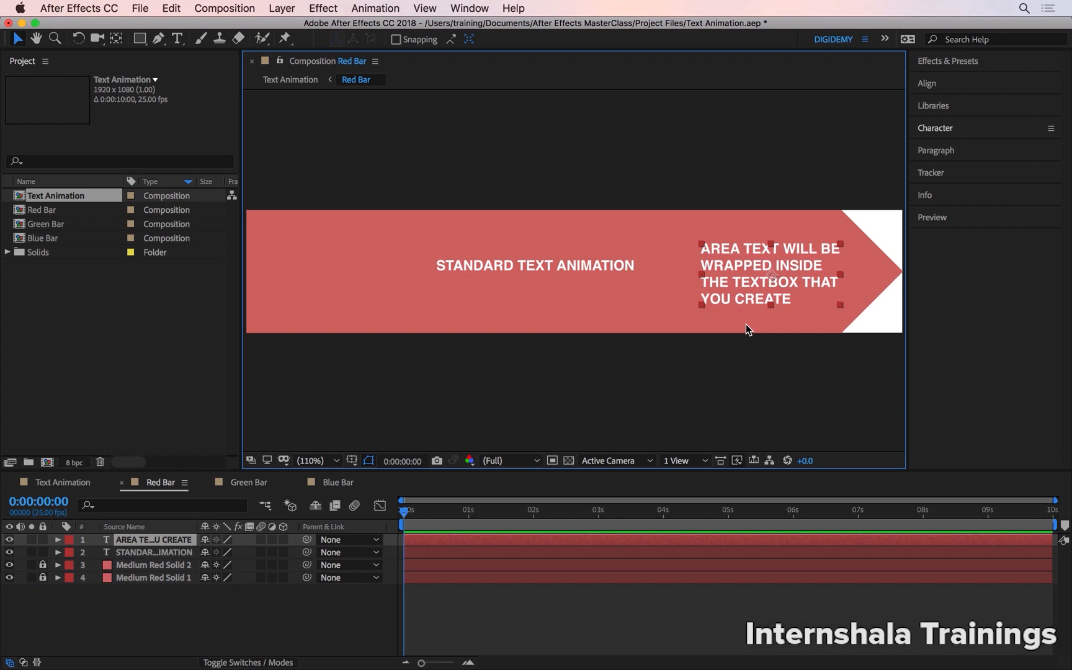
Split "TEXTBOX" into "TEXT BOX" in the area text, and delete that text layer
{"action": "double_click", "coordinate": [757, 284]}
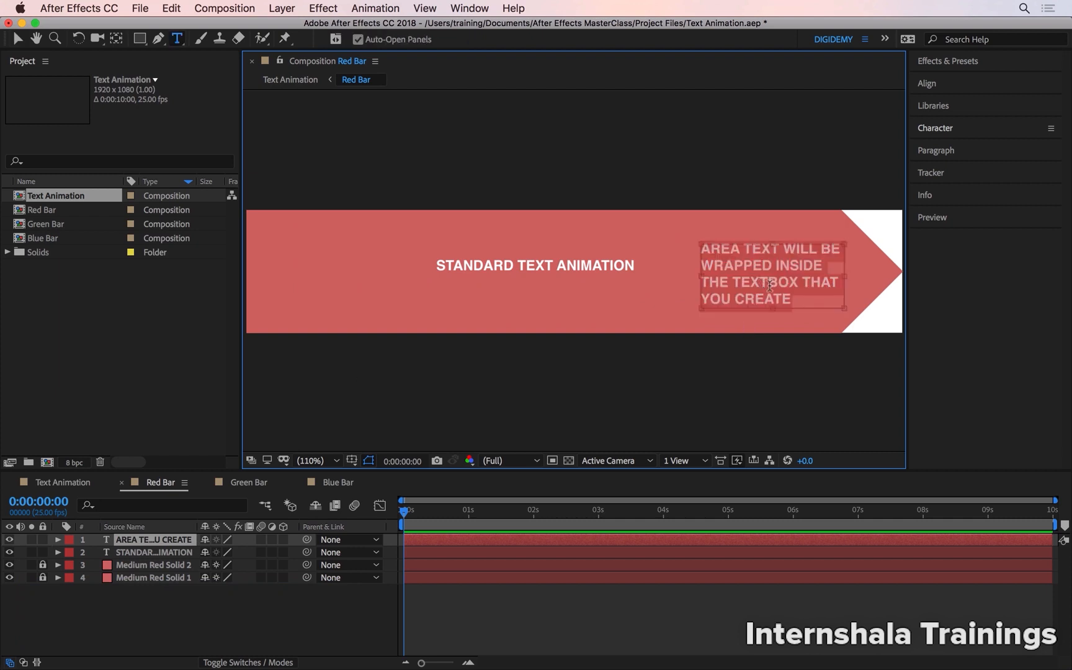
{"action": "left_click", "coordinate": [775, 299]}
{"action": "left_click", "coordinate": [770, 289]}
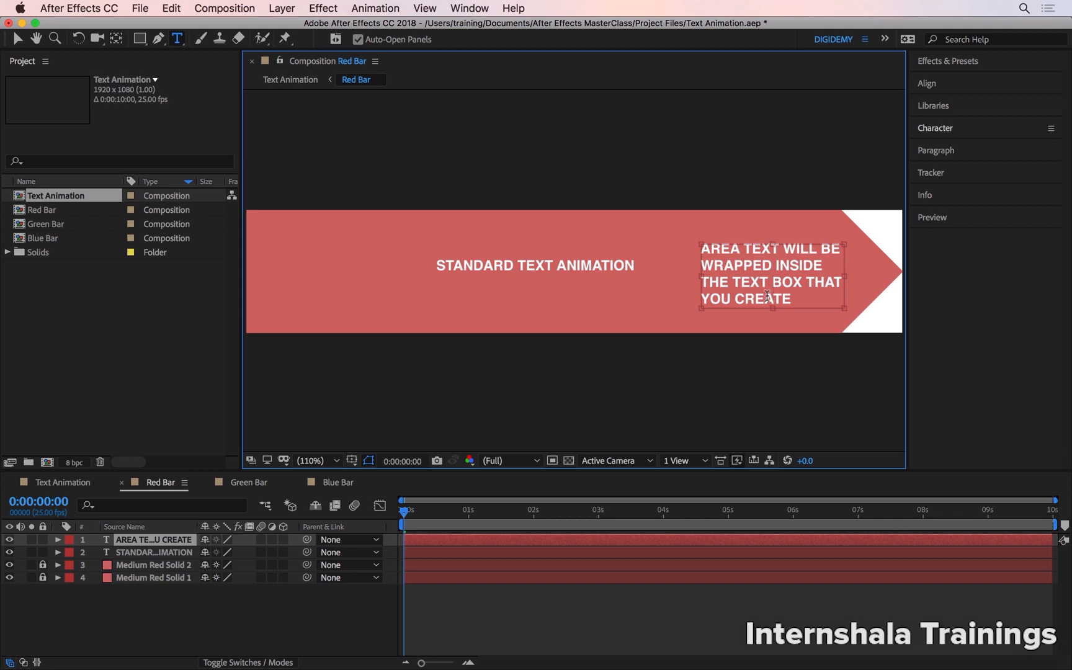
{"action": "key", "text": "Escape"}
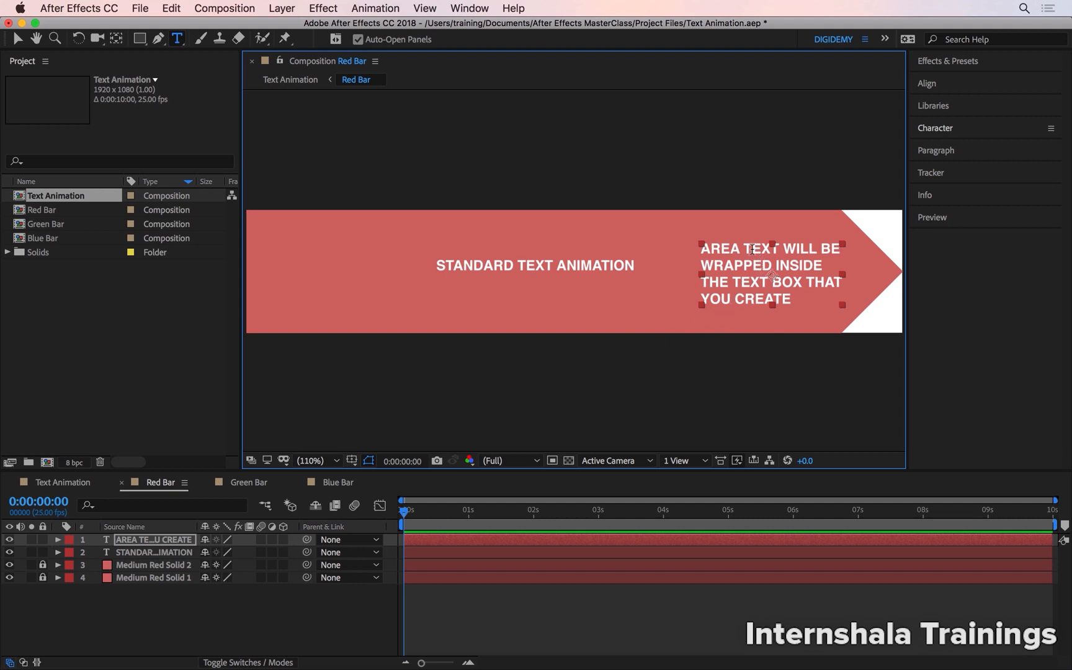
{"action": "key", "text": "Delete"}
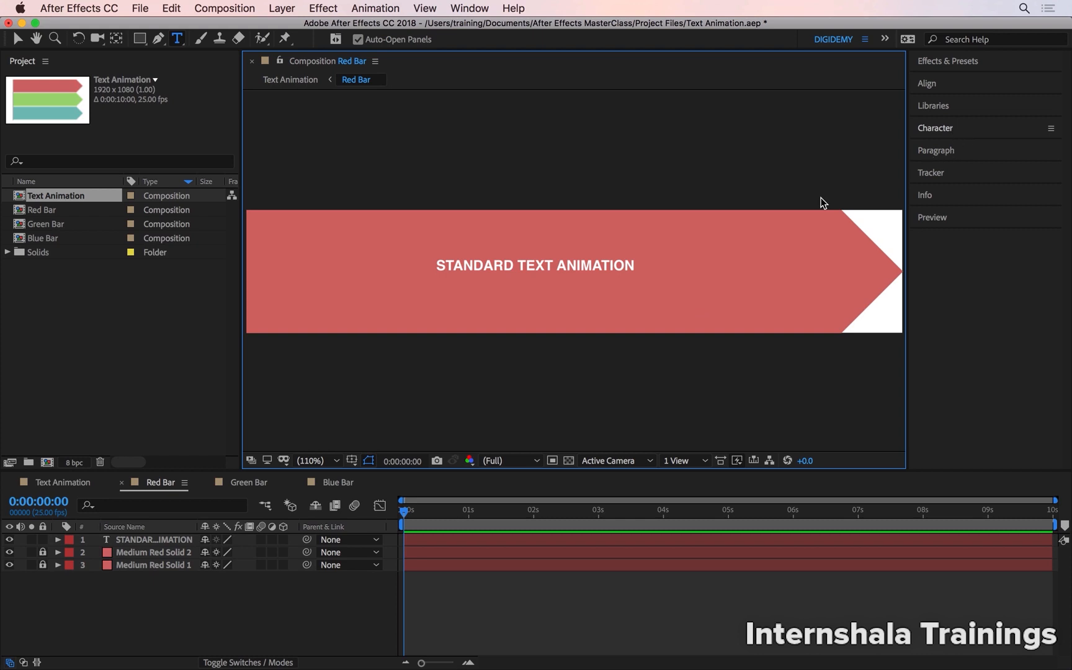
Change the STANDARD TEXT ANIMATION layer's font to Source Sans Pro
{"action": "left_click", "coordinate": [184, 540]}
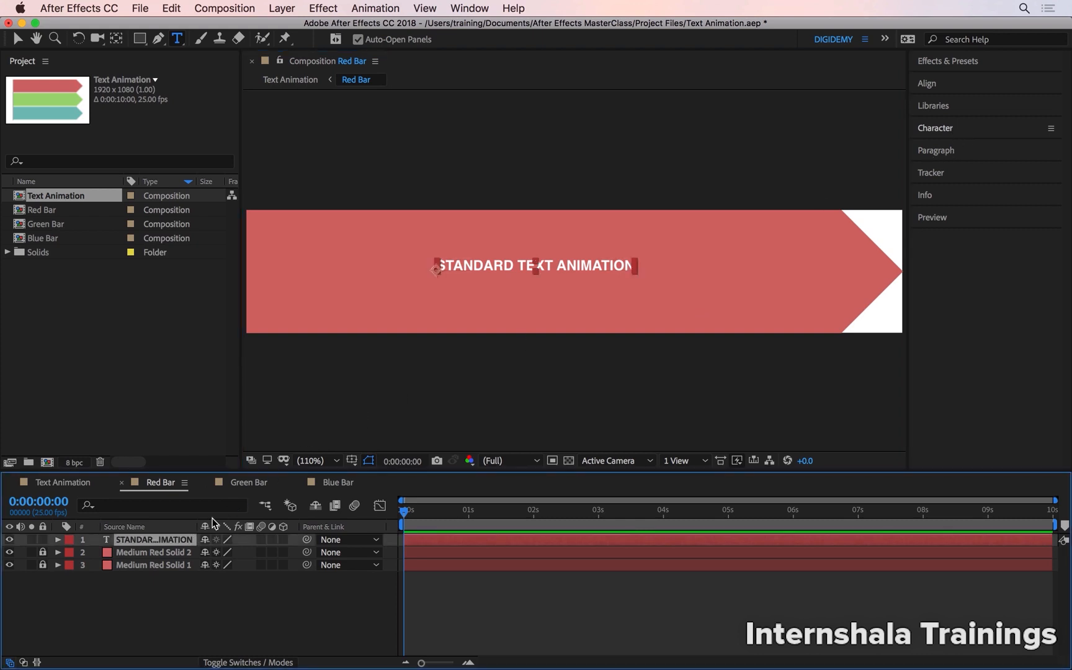
{"action": "left_click", "coordinate": [938, 127]}
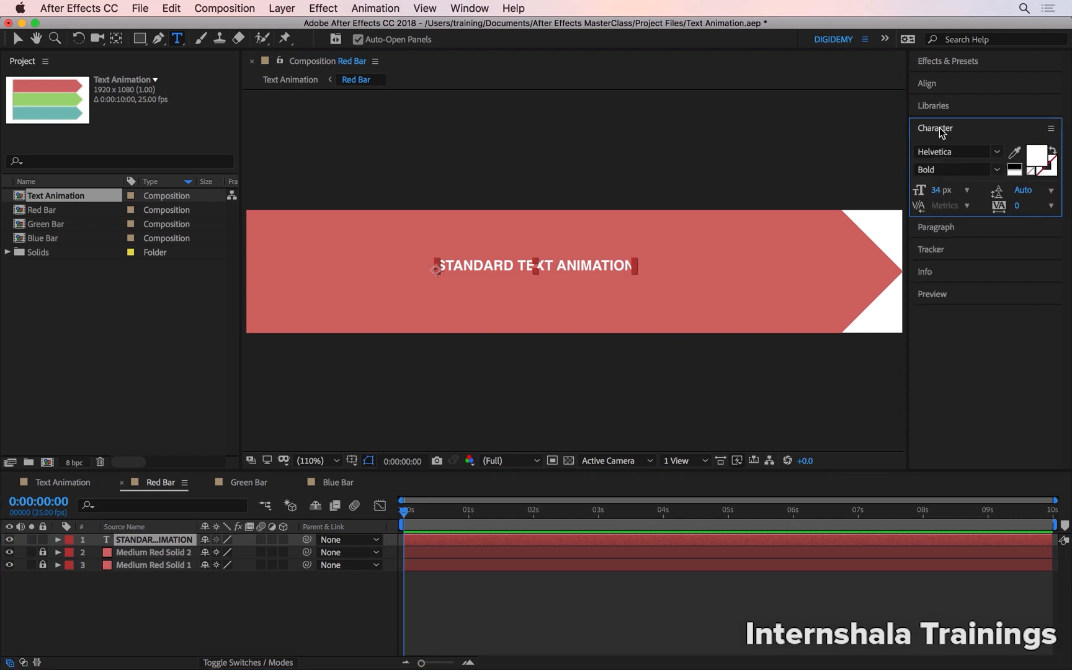
{"action": "left_click", "coordinate": [997, 155]}
{"action": "scroll", "coordinate": [1067, 247], "scroll_direction": "up", "scroll_amount": 15}
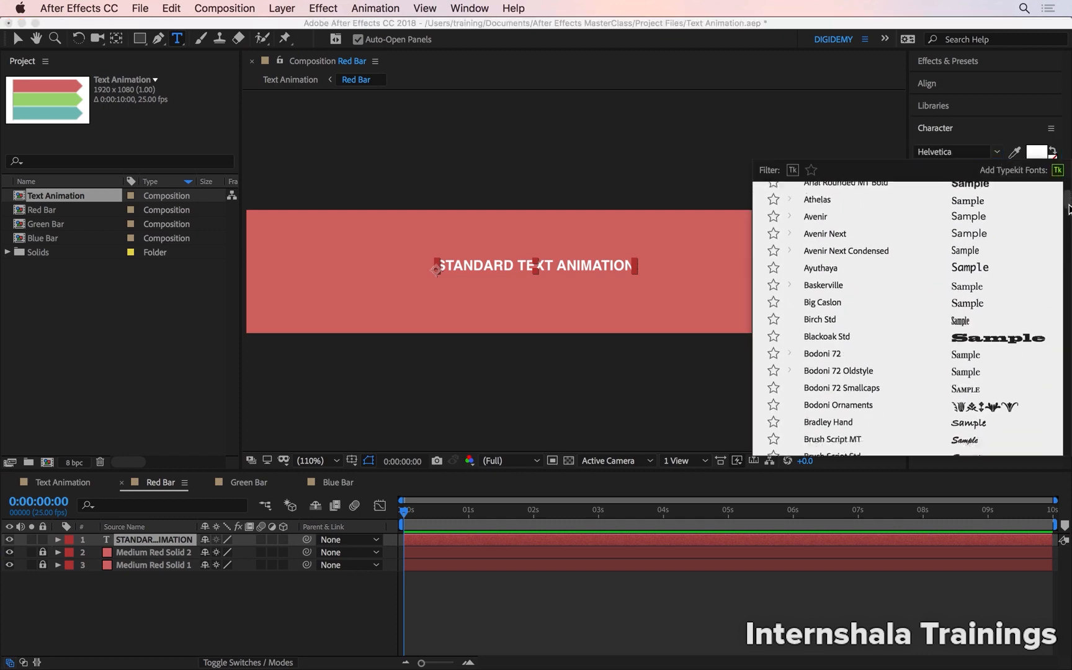
{"action": "scroll", "coordinate": [1055, 322], "scroll_direction": "down", "scroll_amount": 20}
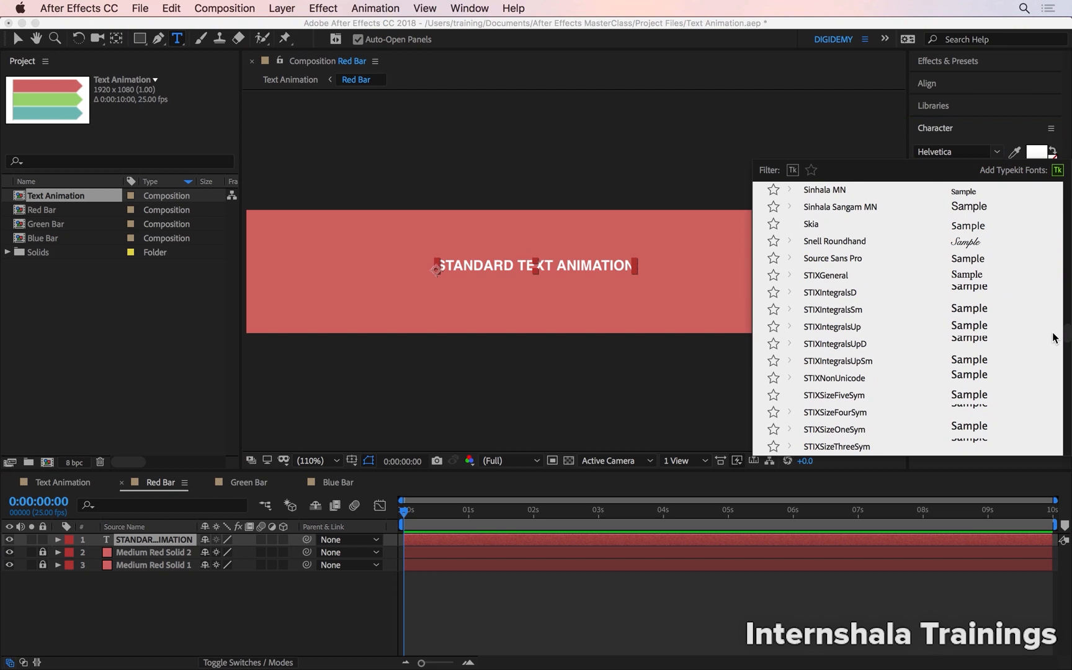
{"action": "left_click", "coordinate": [835, 258]}
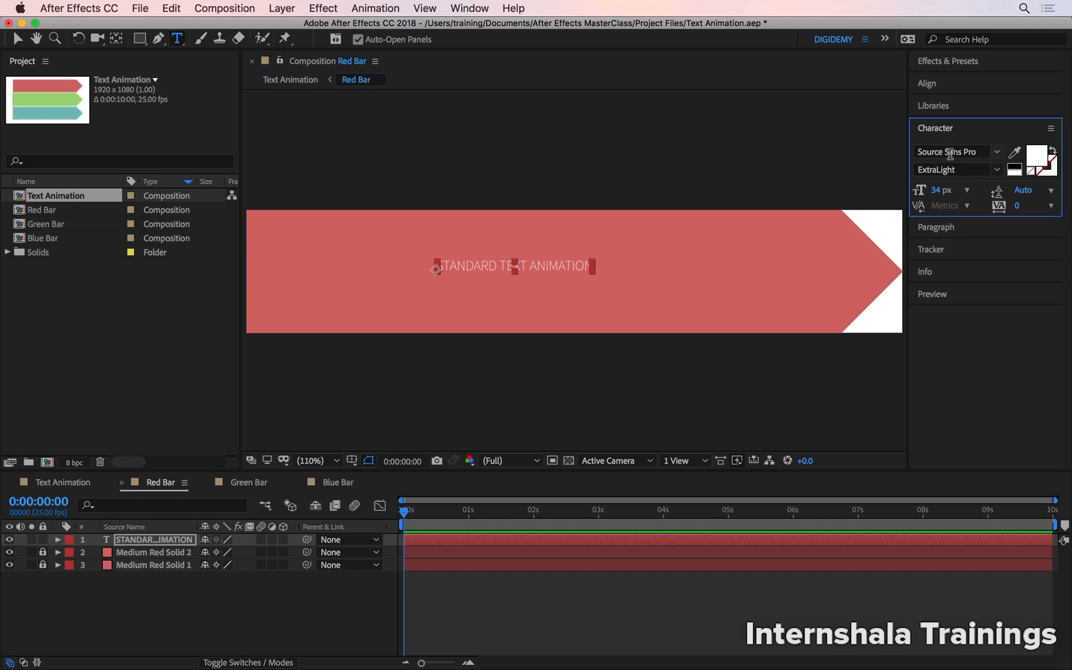
Preview fonts on the title one after another, from Source Sans Pro ExtraLight down the list to Wingdings 3
{"action": "left_click", "coordinate": [949, 153]}
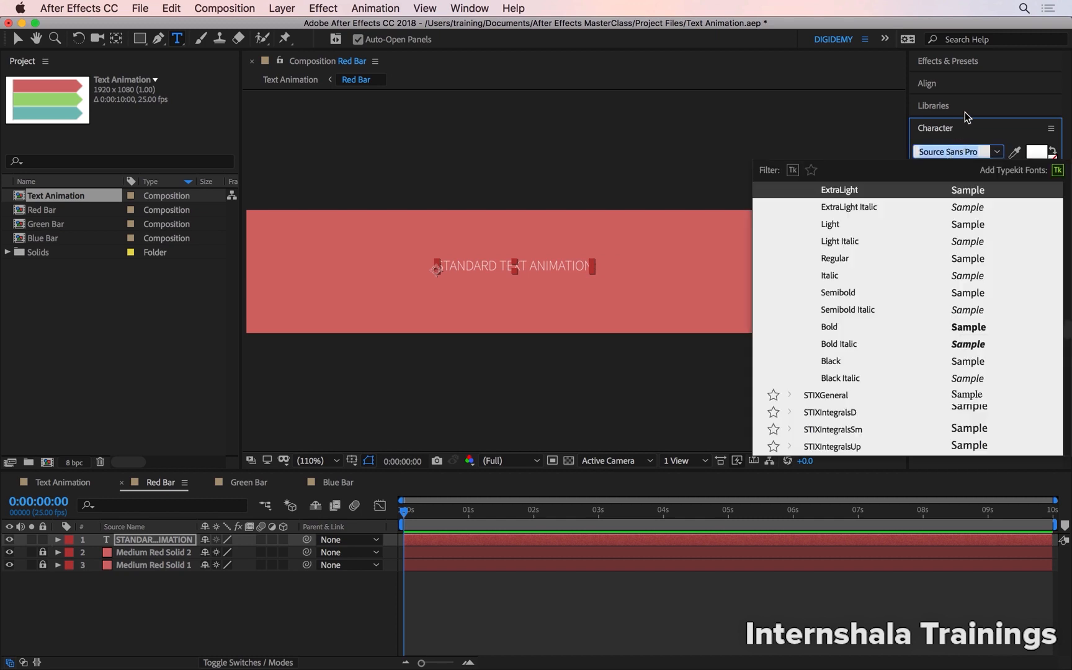
{"action": "key", "text": "Down"}
{"action": "key", "text": "Down"}
{"action": "key", "text": "Down"}
{"action": "key", "text": "Down"}
{"action": "key", "text": "Down"}
{"action": "key", "text": "Down"}
{"action": "key", "text": "Down"}
{"action": "key", "text": "Down"}
{"action": "key", "text": "Down"}
{"action": "key", "text": "Down"}
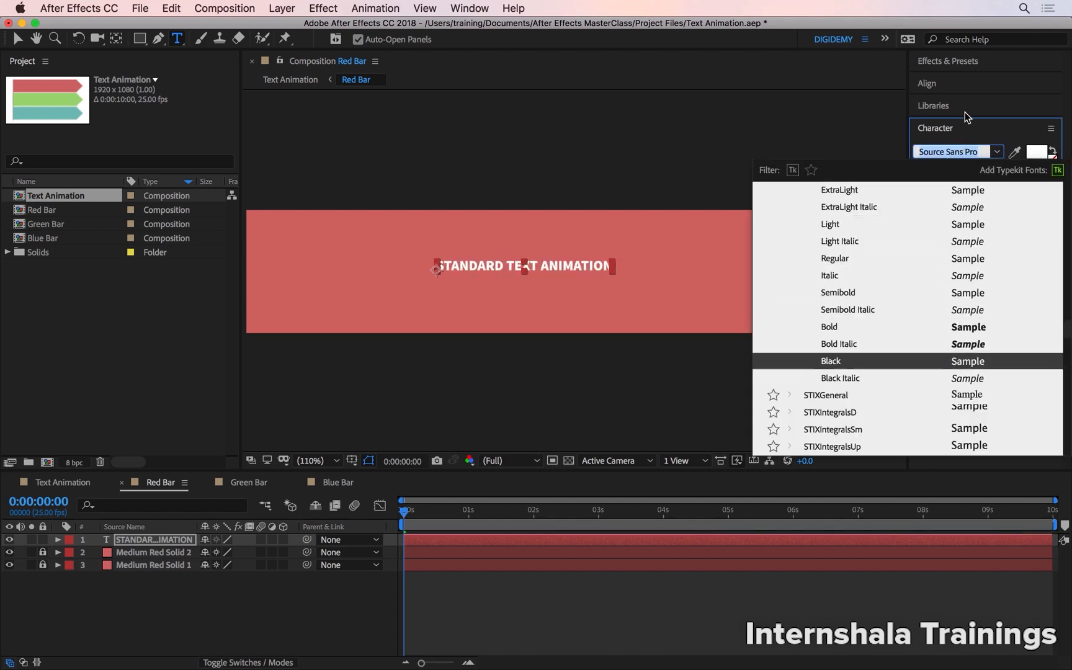
{"action": "key", "text": "Down"}
{"action": "key", "text": "Down"}
{"action": "key", "text": "Down"}
{"action": "key", "text": "Down"}
{"action": "key", "text": "Down"}
{"action": "key", "text": "Down"}
{"action": "key", "text": "Down"}
{"action": "key", "text": "Down"}
{"action": "key", "text": "Down"}
{"action": "key", "text": "Down"}
{"action": "key", "text": "Down"}
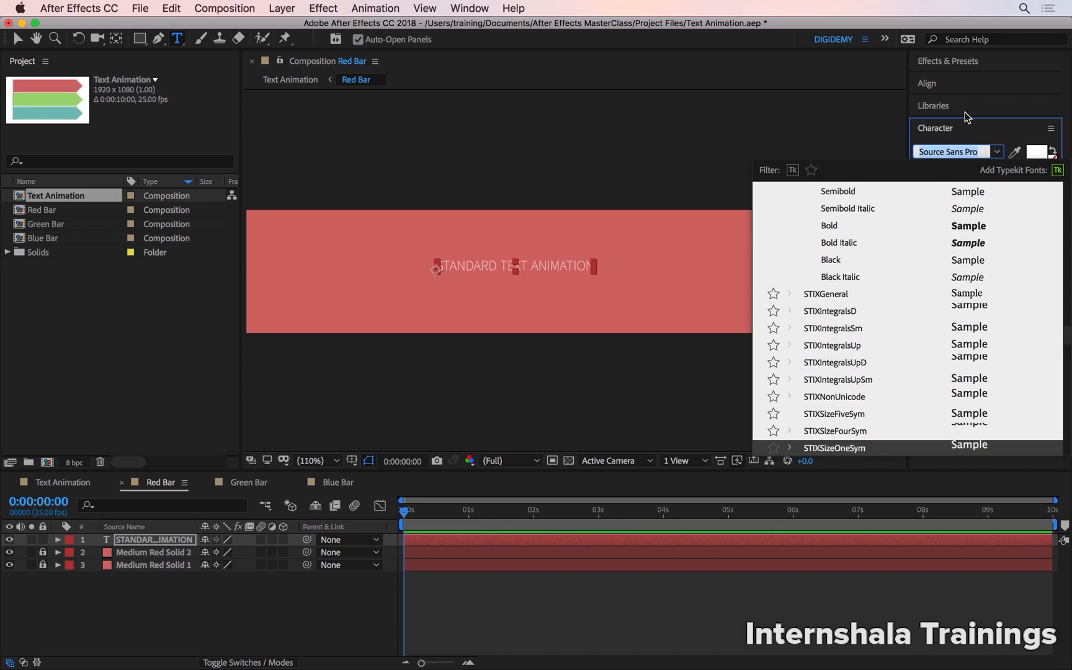
{"action": "key", "text": "Down"}
{"action": "key", "text": "Down"}
{"action": "key", "text": "Down"}
{"action": "key", "text": "Down"}
{"action": "key", "text": "Down"}
{"action": "key", "text": "Down"}
{"action": "key", "text": "Down"}
{"action": "key", "text": "Down"}
{"action": "key", "text": "Down"}
{"action": "key", "text": "Down"}
{"action": "key", "text": "Down"}
{"action": "key", "text": "Down"}
{"action": "key", "text": "Down"}
{"action": "key", "text": "Down"}
{"action": "key", "text": "Down"}
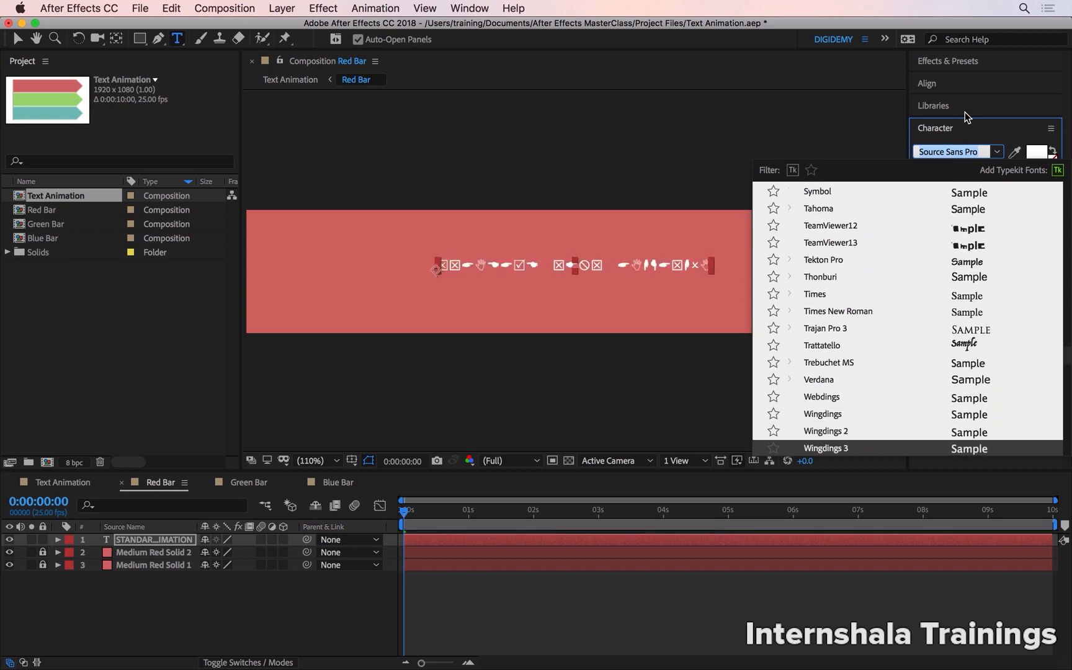
Set the title's font to Arial with the Bold style
{"action": "left_click_drag", "start_coordinate": [1067, 375], "coordinate": [1070, 160]}
{"action": "left_click", "coordinate": [828, 292]}
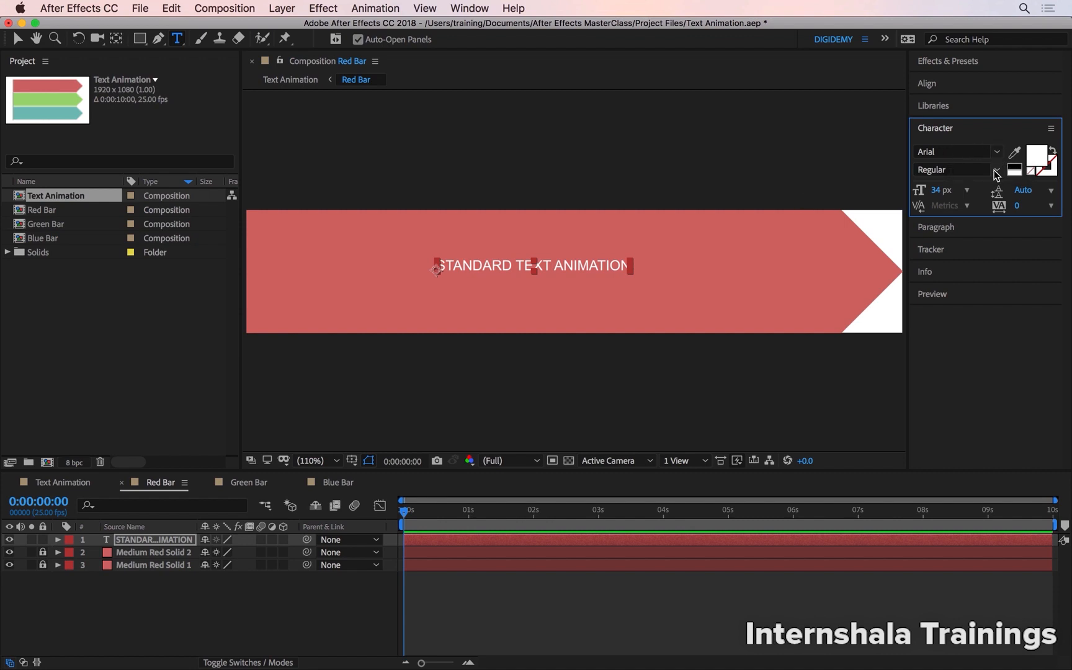
{"action": "left_click", "coordinate": [997, 170]}
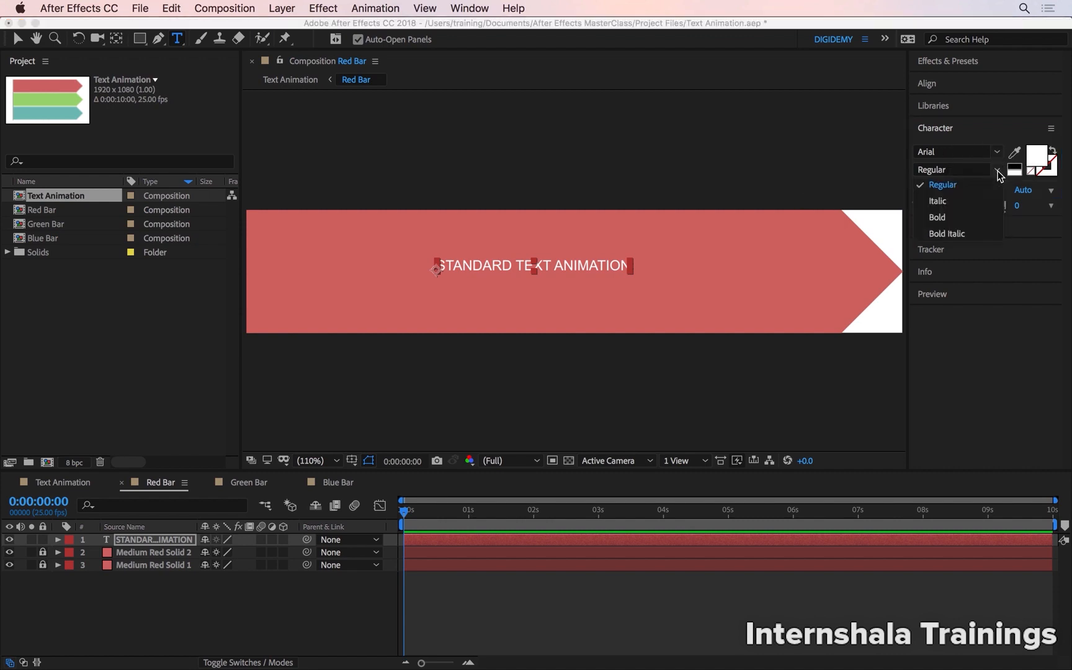
{"action": "left_click", "coordinate": [948, 219]}
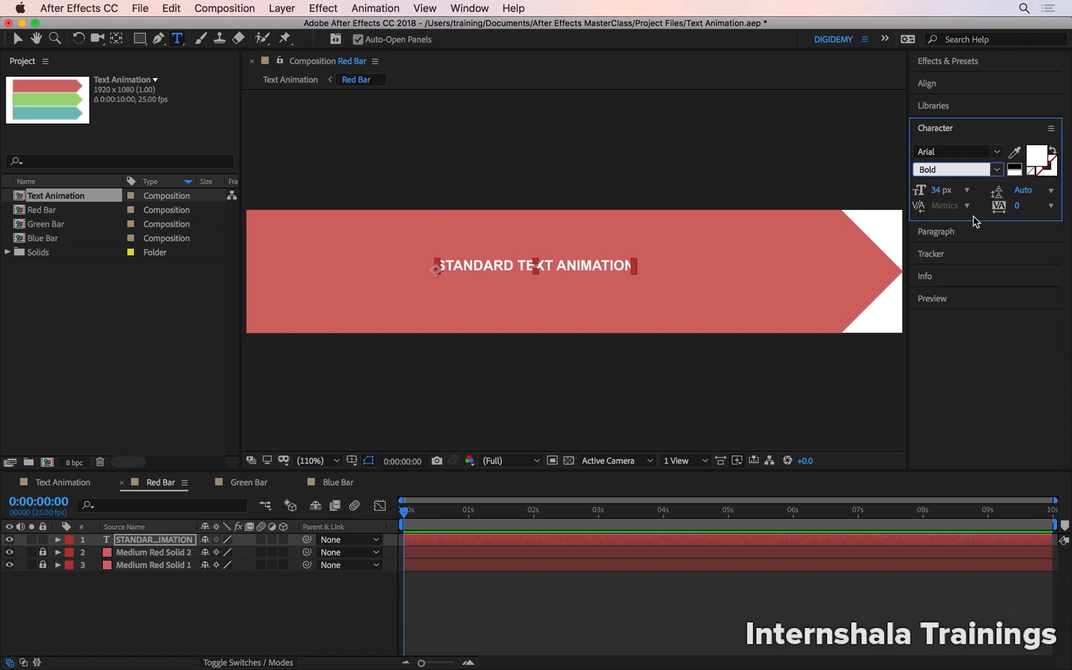
Reveal all character settings, and give the title the pale blue fill CBD7EC and a font size of 34.2 px
{"action": "left_click_drag", "start_coordinate": [977, 218], "coordinate": [958, 336]}
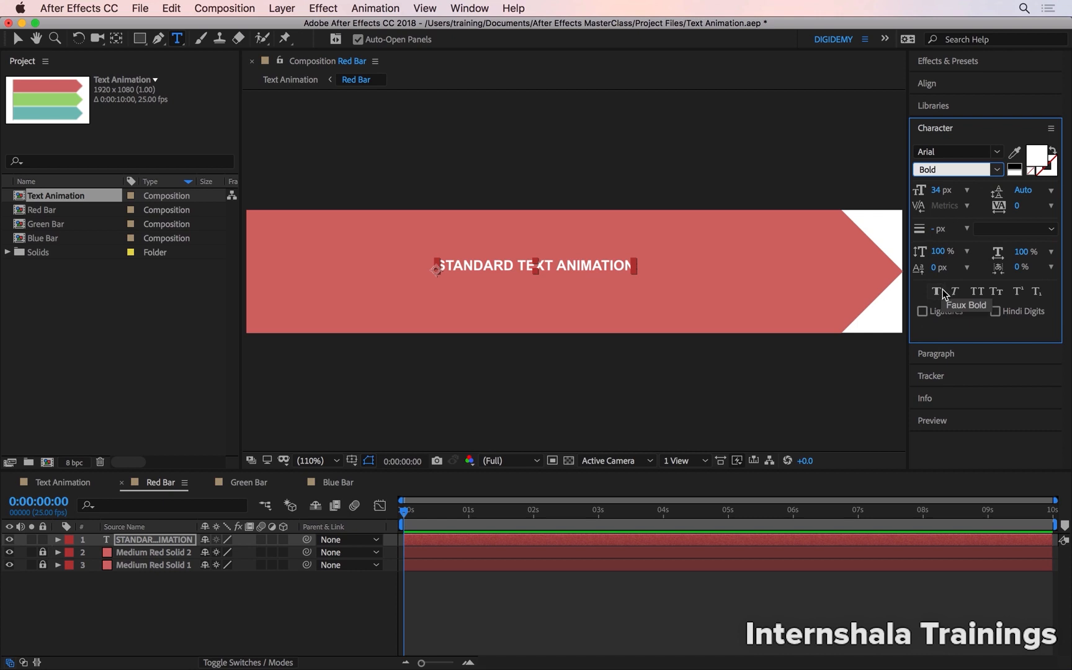
{"action": "left_click", "coordinate": [1034, 155]}
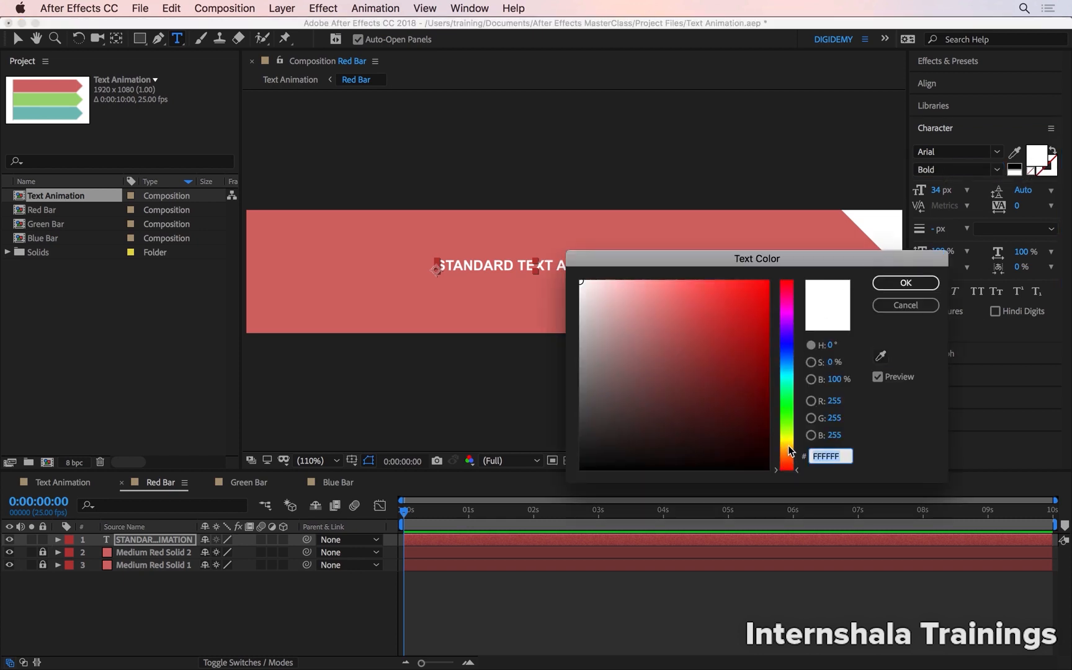
{"action": "left_click_drag", "start_coordinate": [787, 452], "coordinate": [783, 355]}
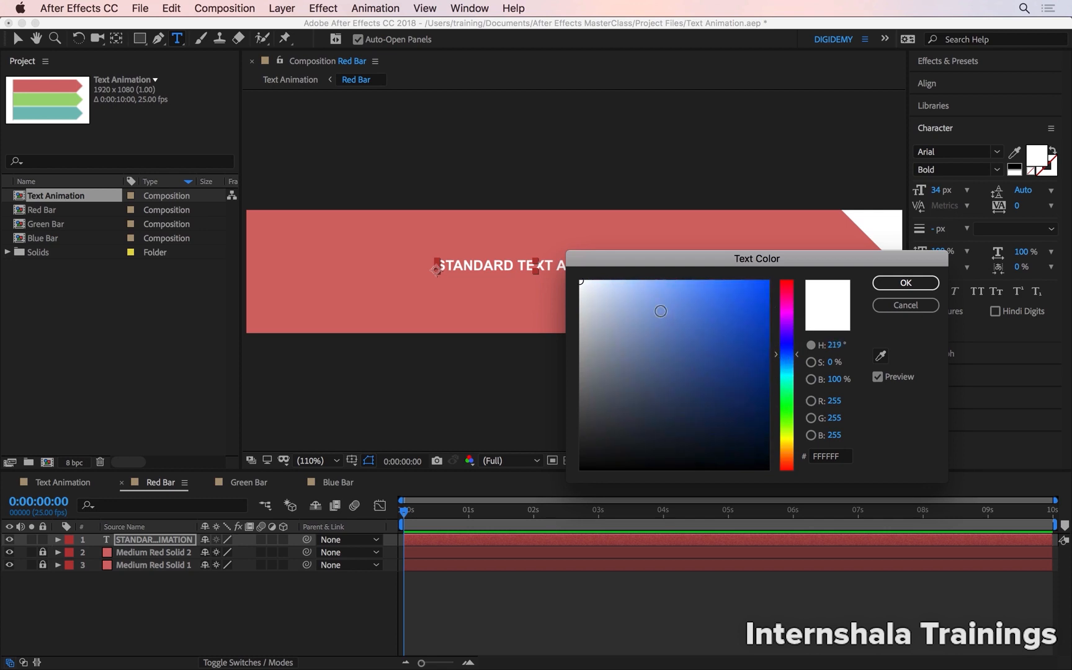
{"action": "mouse_move", "coordinate": [617, 304]}
{"action": "left_mouse_down"}
{"action": "mouse_move", "coordinate": [625, 314]}
{"action": "mouse_move", "coordinate": [649, 294]}
{"action": "mouse_move", "coordinate": [608, 279]}
{"action": "mouse_move", "coordinate": [606, 294]}
{"action": "left_mouse_up"}
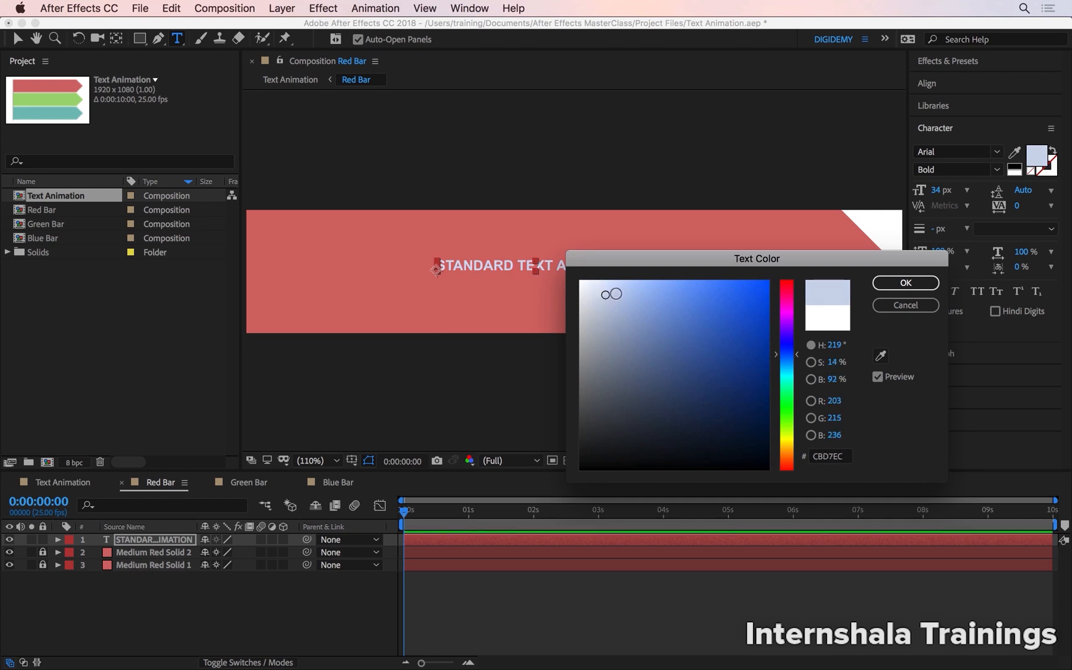
{"action": "left_click", "coordinate": [906, 283]}
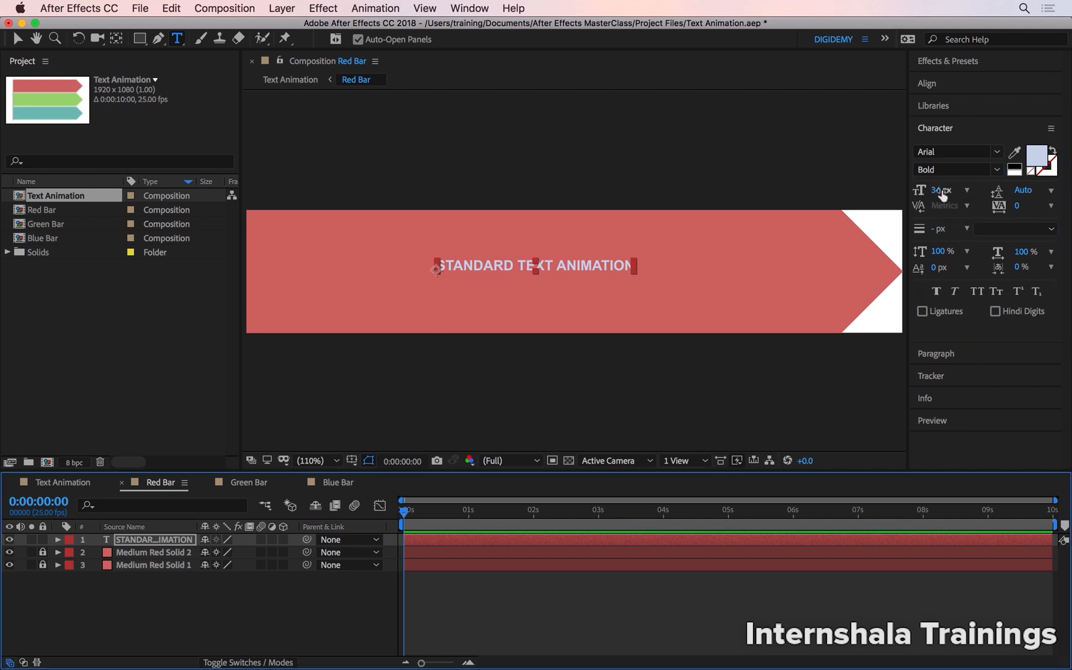
{"action": "mouse_move", "coordinate": [938, 194]}
{"action": "left_mouse_down"}
{"action": "mouse_move", "coordinate": [1067, 198]}
{"action": "mouse_move", "coordinate": [946, 197]}
{"action": "left_mouse_up"}
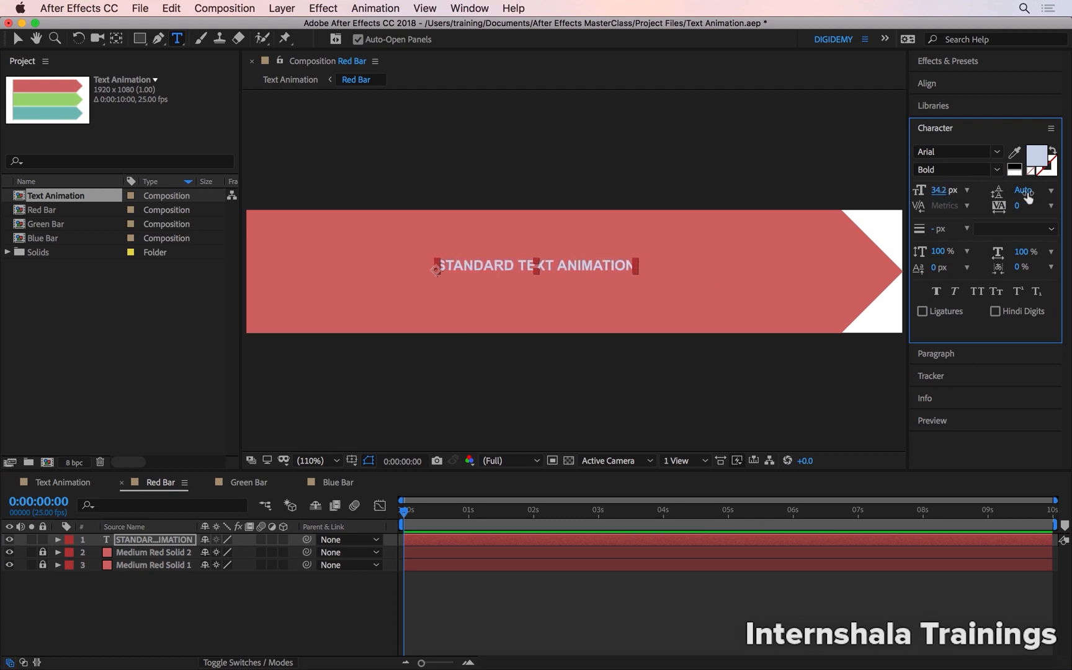
Add the lines "IN AFTER EFFECTS" and "IS COOL" below STANDARD TEXT ANIMATION in the same text layer
{"action": "key", "text": "v"}
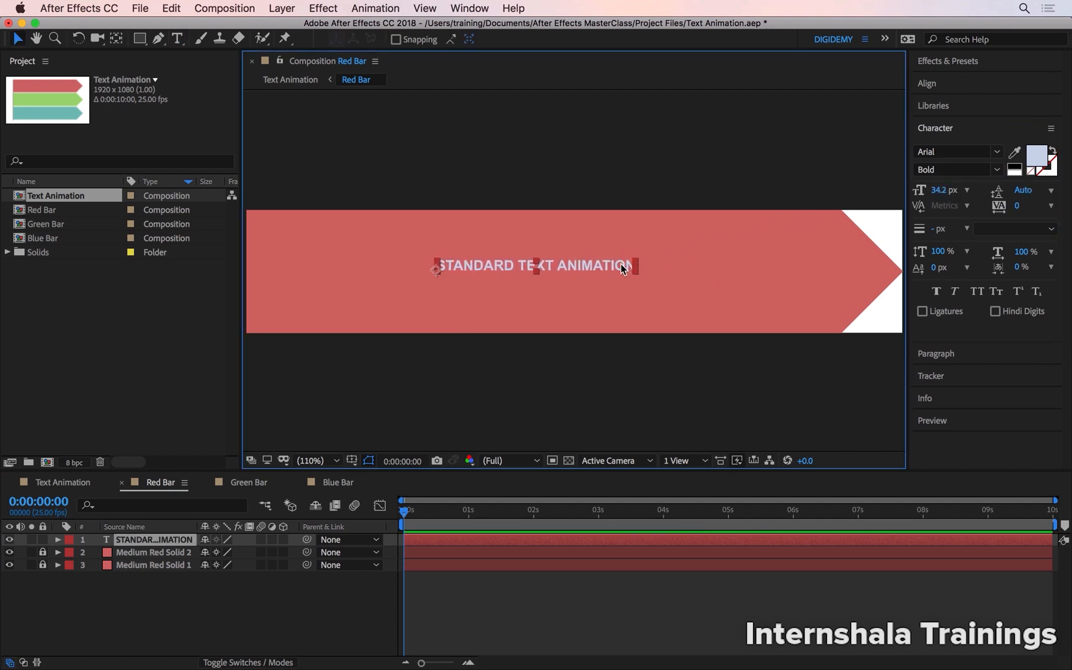
{"action": "key", "text": "super+t"}
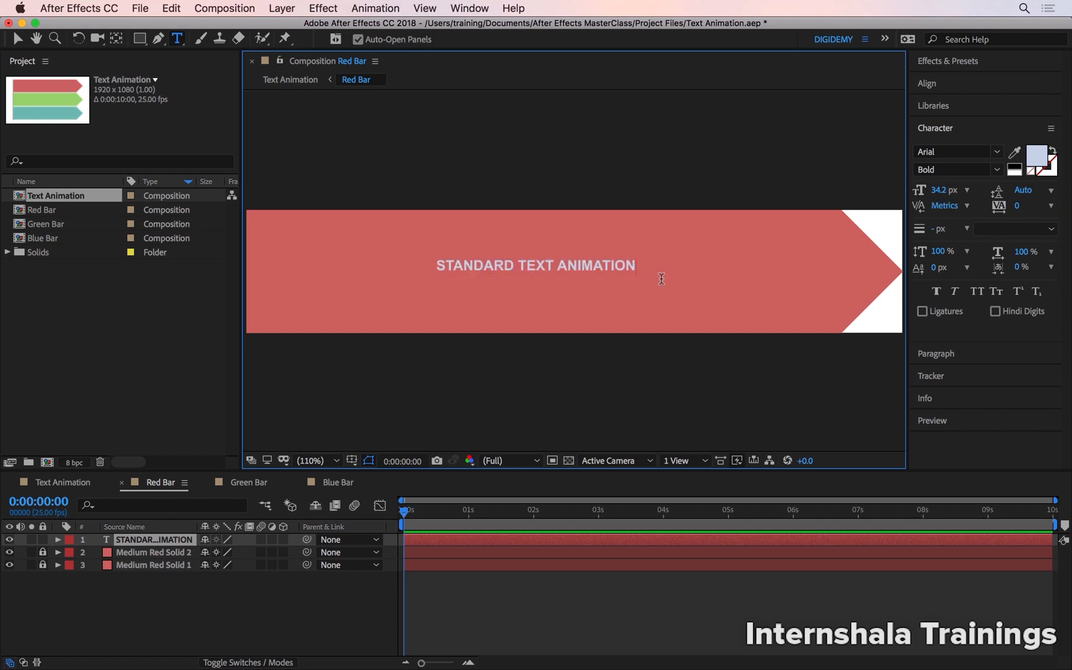
{"action": "key", "text": "Return"}
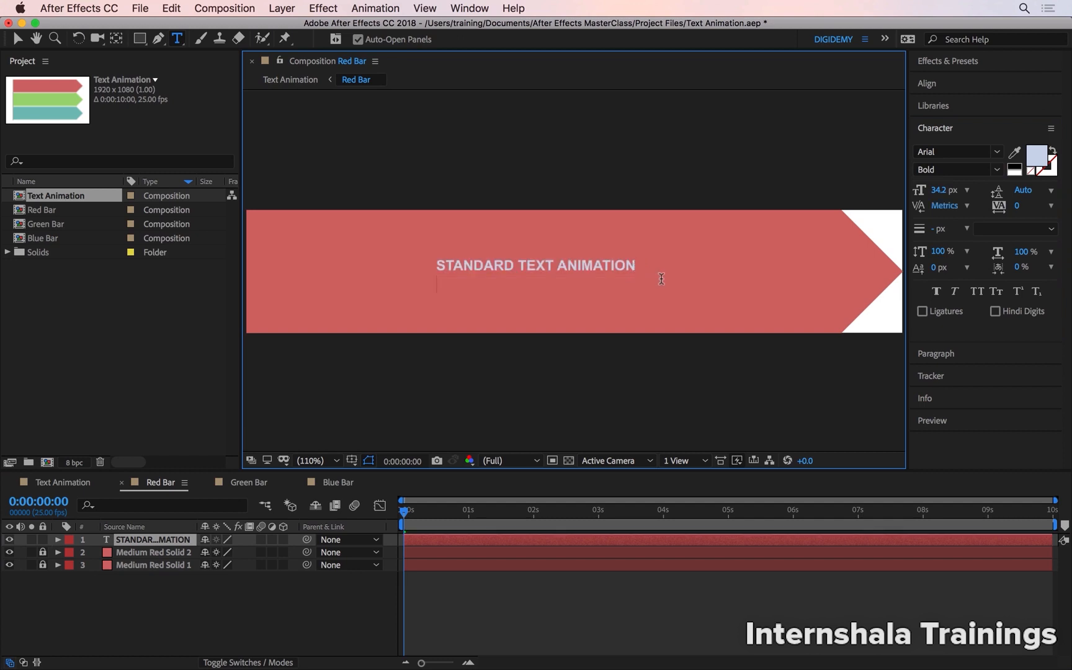
{"action": "type", "text": "IN AFTER EFFECT"}
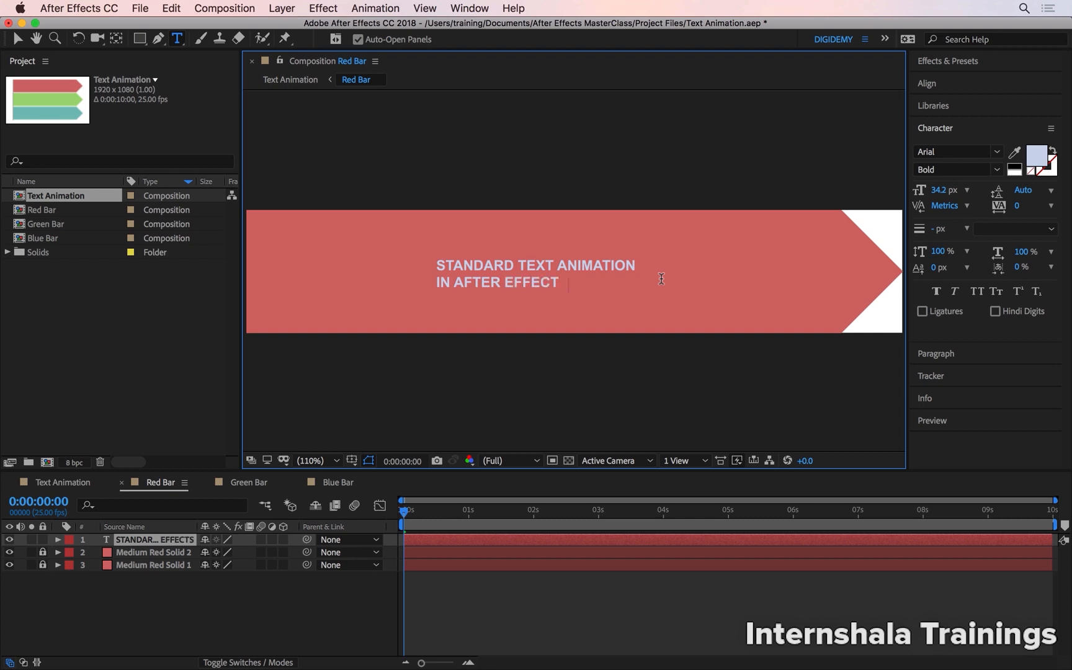
{"action": "key", "text": "BackSpace"}
{"action": "type", "text": "S"}
{"action": "key", "text": "Return"}
{"action": "type", "text": "IS COOL"}
{"action": "key", "text": "KP_Enter"}
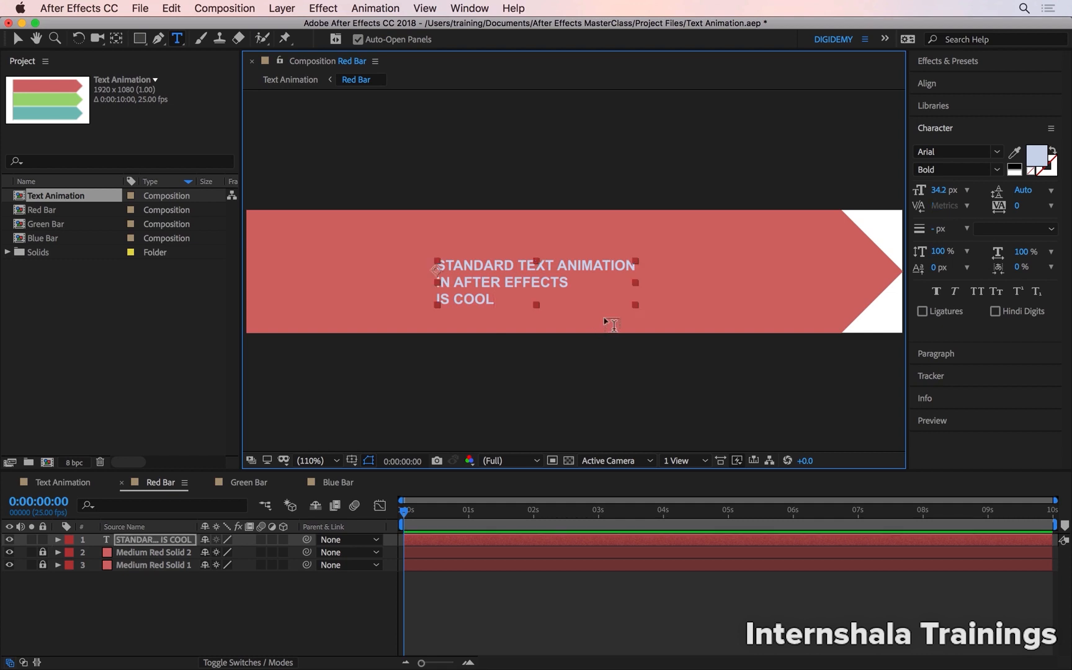
Try leading values of 10 px and 30 px on the three-line text, and settle on 41 px
{"action": "left_click", "coordinate": [1050, 191]}
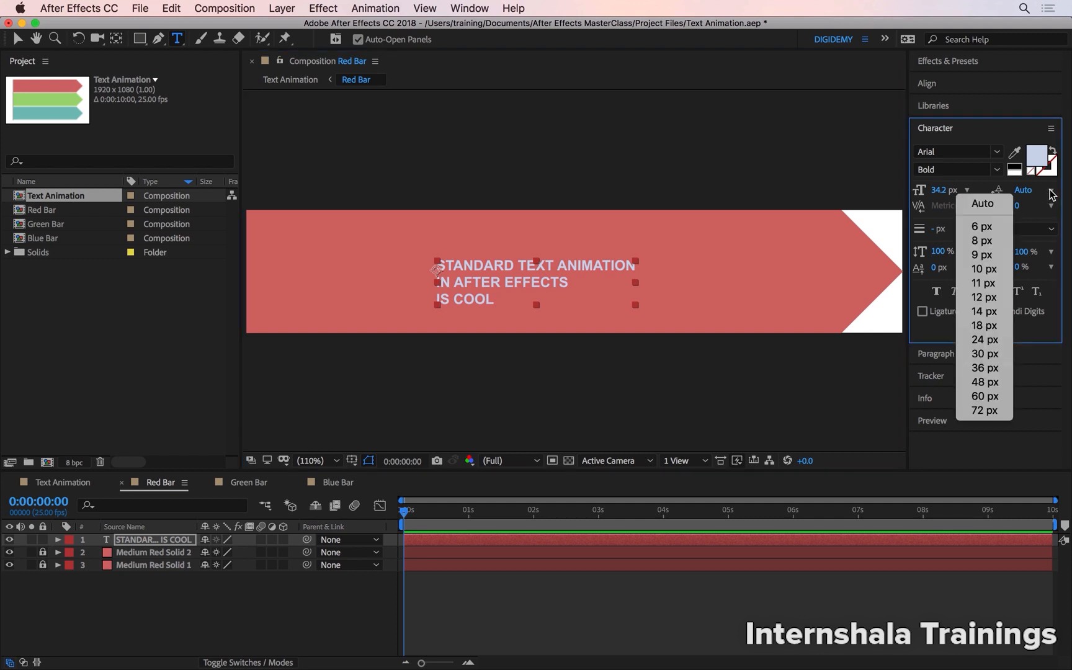
{"action": "left_click", "coordinate": [990, 271]}
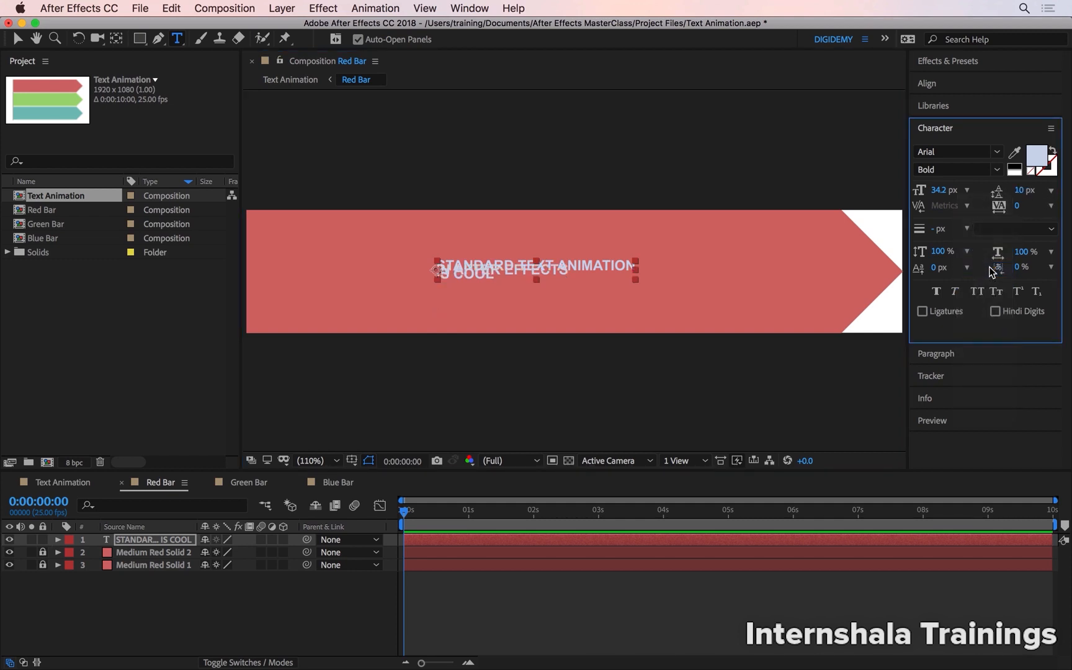
{"action": "left_click", "coordinate": [1052, 191]}
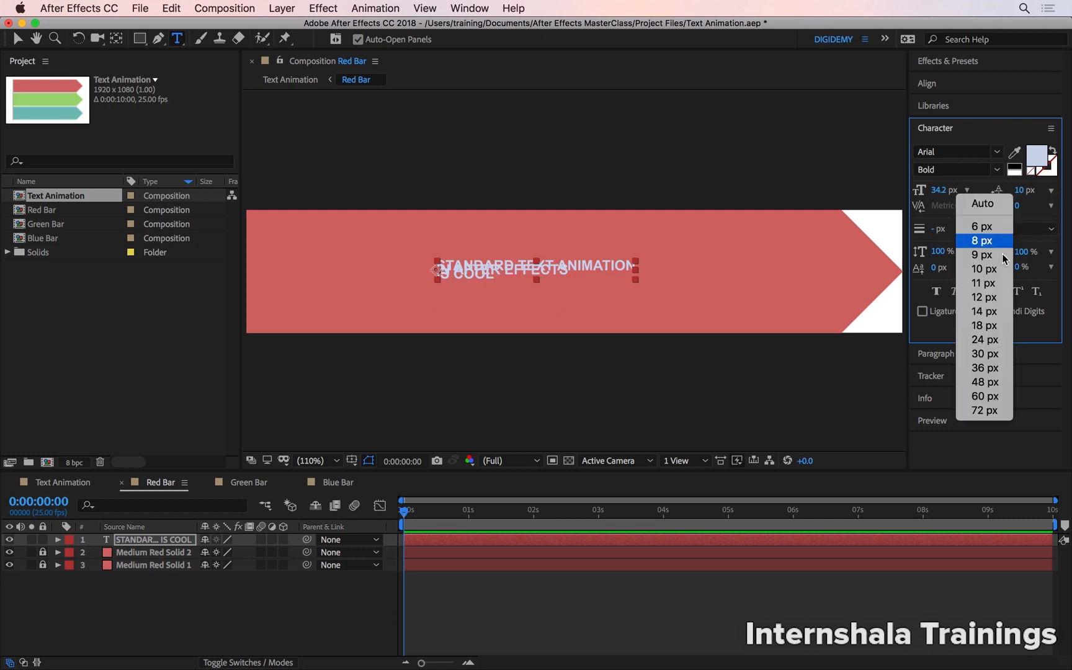
{"action": "left_click", "coordinate": [984, 353]}
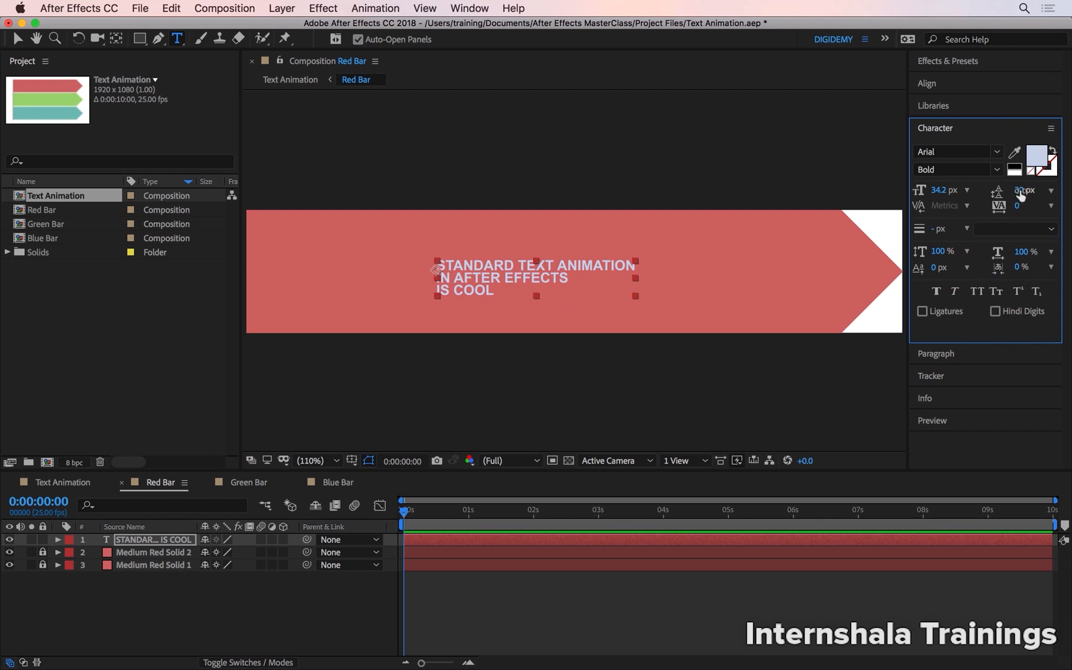
{"action": "left_click_drag", "start_coordinate": [1018, 191], "coordinate": [1033, 211]}
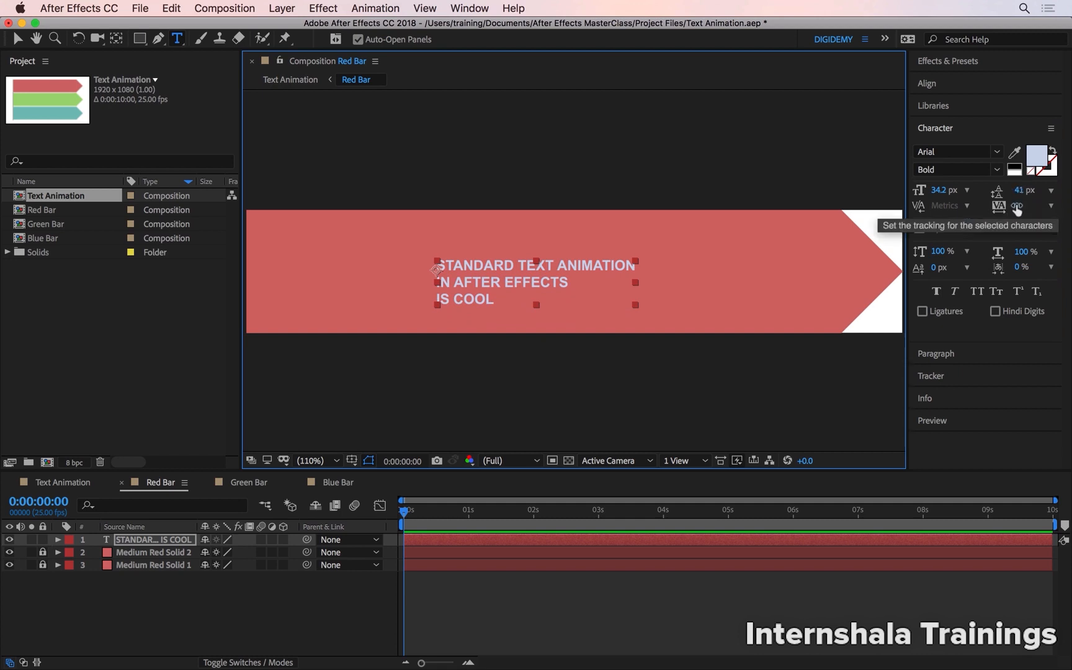
Try tracking values of 62 and -261 on the three-line text, and settle on 440
{"action": "left_click_drag", "start_coordinate": [1016, 211], "coordinate": [1061, 210]}
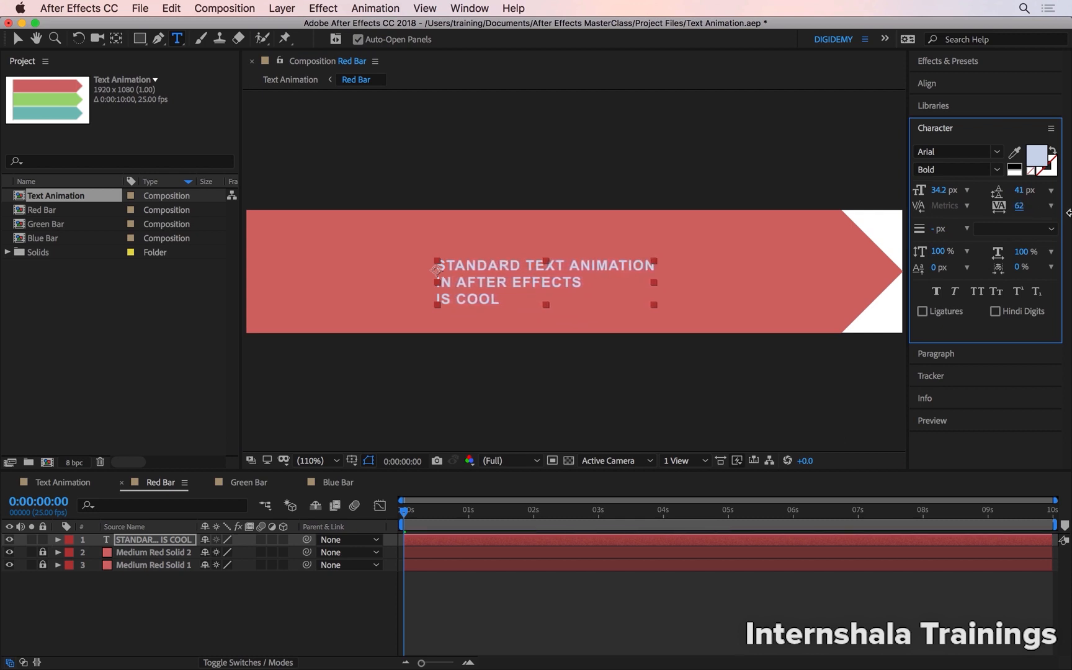
{"action": "left_click_drag", "start_coordinate": [1068, 209], "coordinate": [1068, 142]}
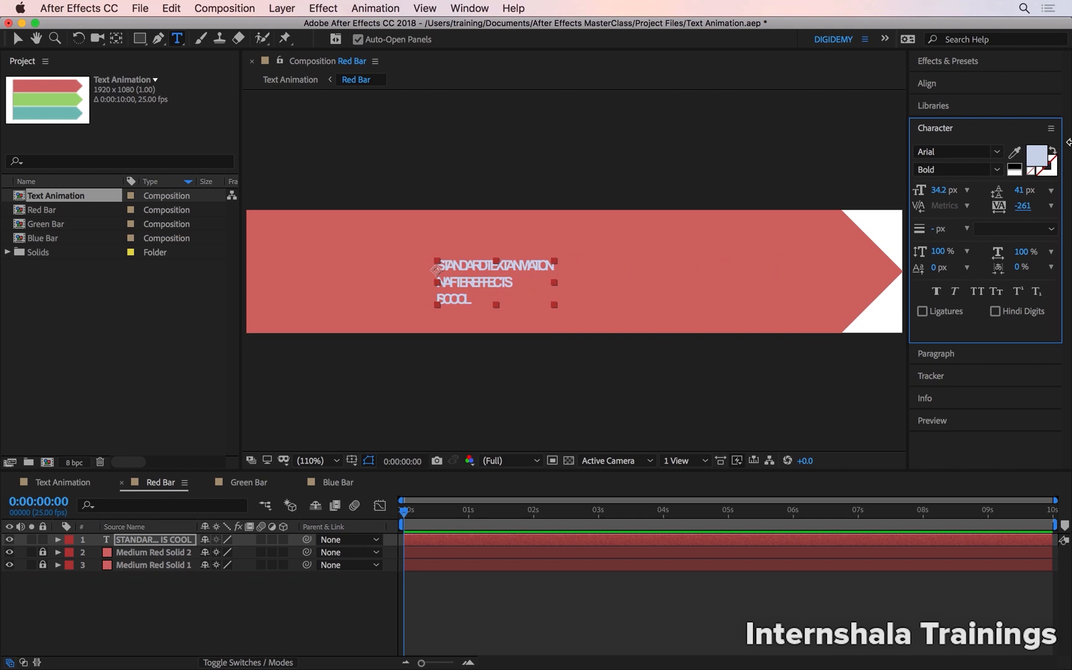
{"action": "left_click_drag", "start_coordinate": [1068, 142], "coordinate": [1068, 142]}
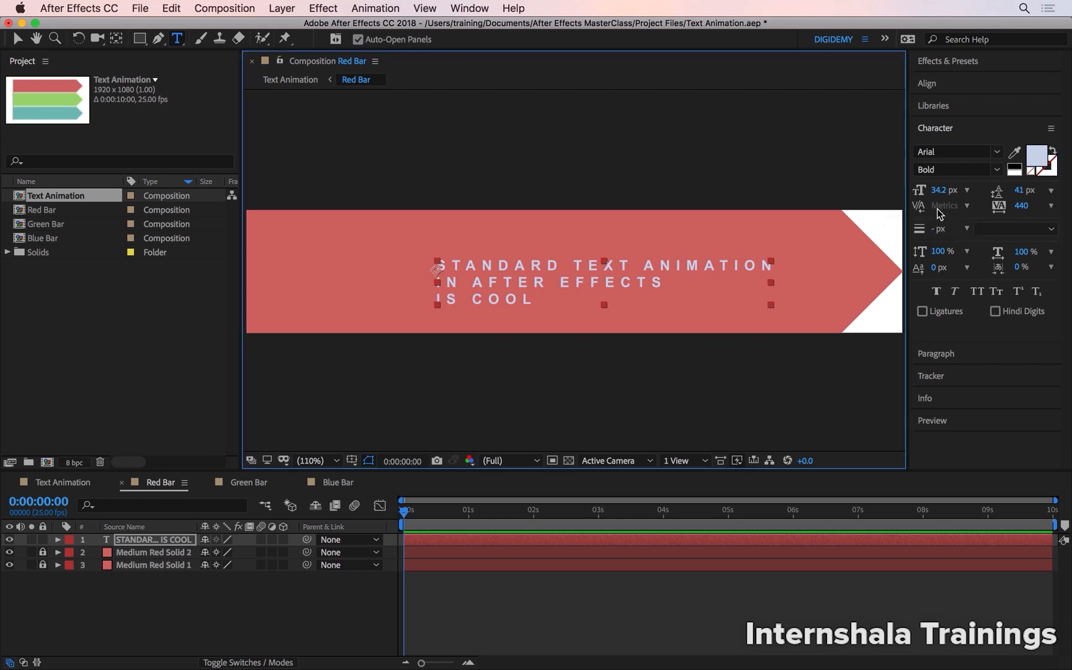
Place the text cursor between the first A and N of ANIMATION and tighten their kerning to -325
{"action": "left_click", "coordinate": [661, 266]}
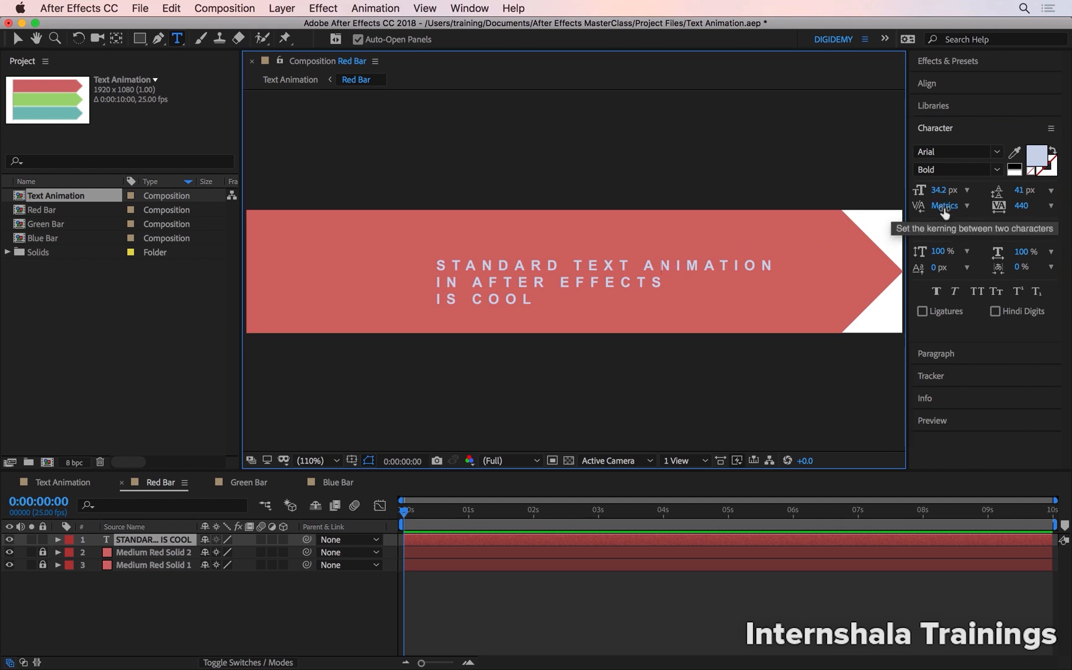
{"action": "left_click_drag", "start_coordinate": [942, 207], "coordinate": [748, 251]}
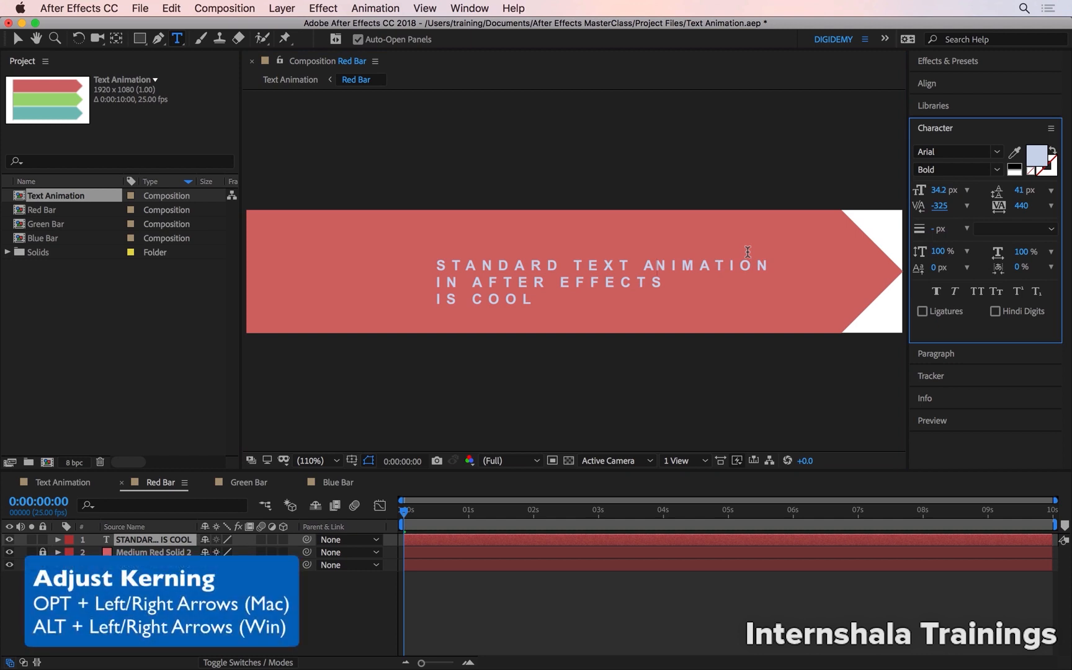
{"action": "left_click", "coordinate": [747, 251]}
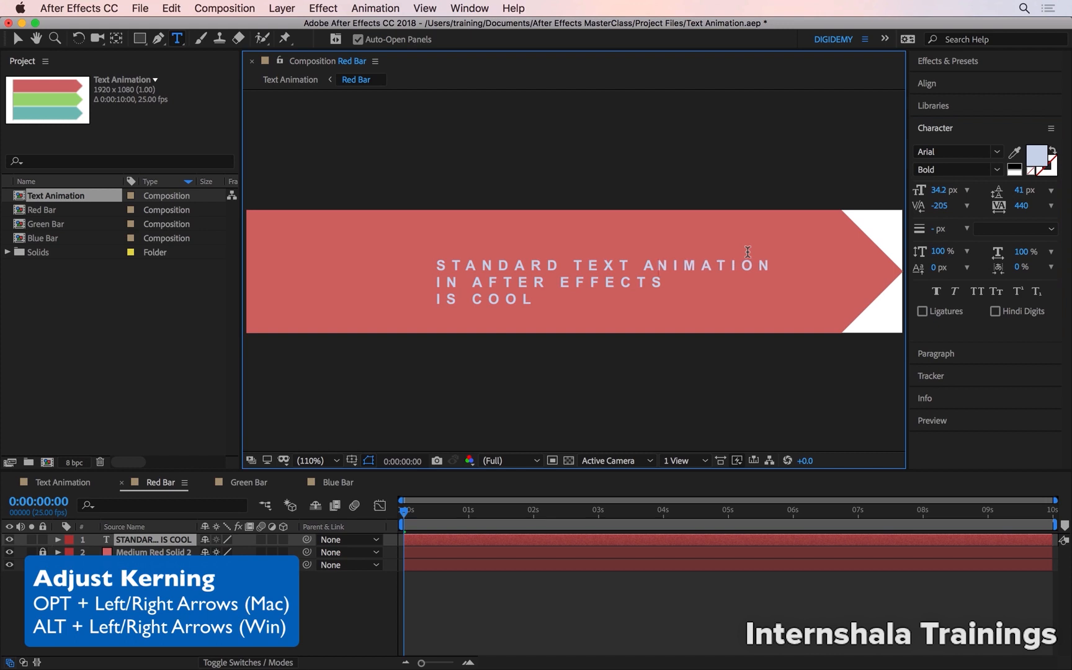
Loosen the kerning between A and N in ANIMATION to -65, tighten it again in small increments, and finish editing
{"action": "key", "text": "alt+Right"}
{"action": "key", "text": "alt+Right"}
{"action": "key", "text": "alt+Right"}
{"action": "key", "text": "alt+Right"}
{"action": "key", "text": "alt+Right"}
{"action": "key", "text": "alt+Right"}
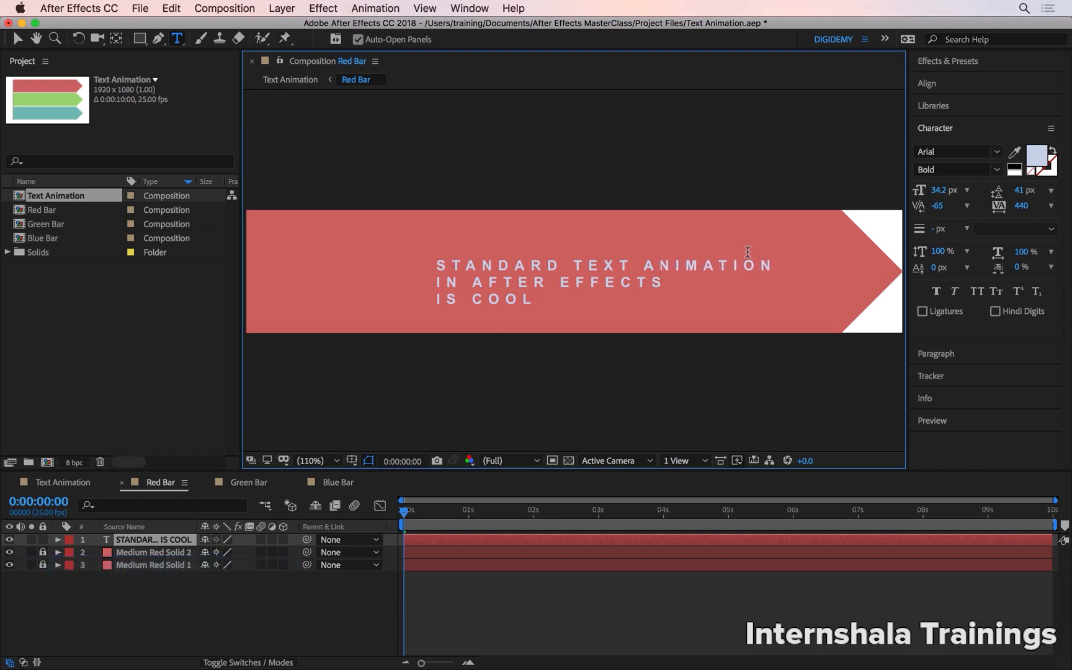
{"action": "key", "text": "alt+Left"}
{"action": "key", "text": "alt+Left"}
{"action": "key", "text": "alt+Left"}
{"action": "key", "text": "alt+Left"}
{"action": "key", "text": "alt+Left"}
{"action": "key", "text": "alt+Left"}
{"action": "key", "text": "alt+Left"}
{"action": "key", "text": "alt+Left"}
{"action": "key", "text": "alt+Left"}
{"action": "key", "text": "alt+Left"}
{"action": "key", "text": "alt+Left"}
{"action": "key", "text": "alt+Left"}
{"action": "key", "text": "Escape"}
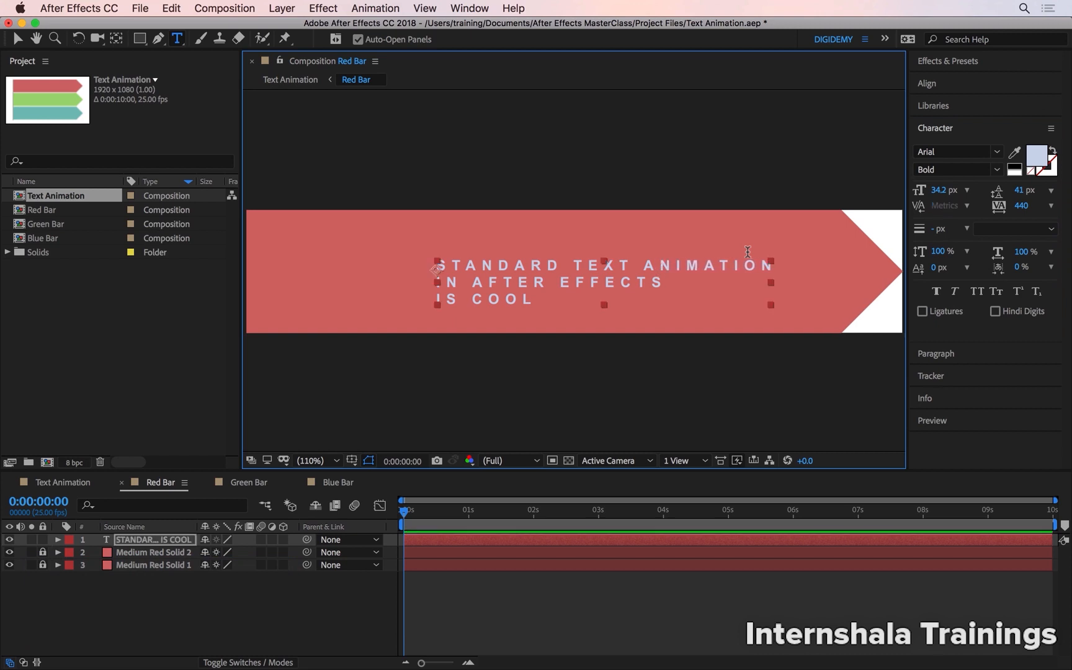
Choose a preset tracking value for the whole three-line text
{"action": "left_click", "coordinate": [1058, 210]}
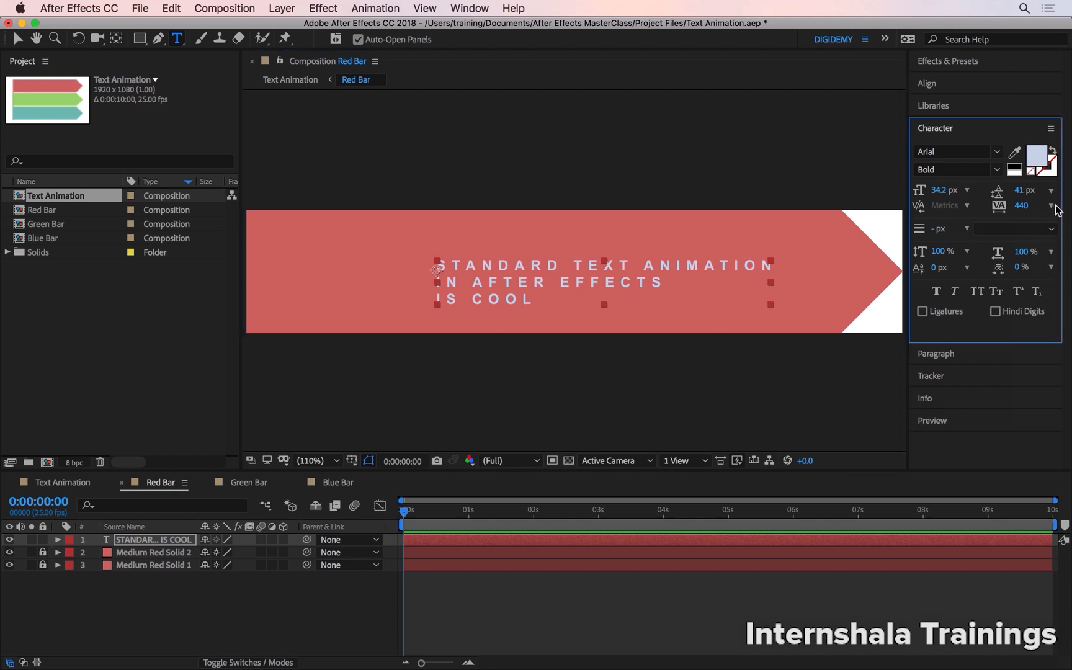
{"action": "left_click", "coordinate": [1052, 207]}
{"action": "left_click", "coordinate": [1028, 308]}
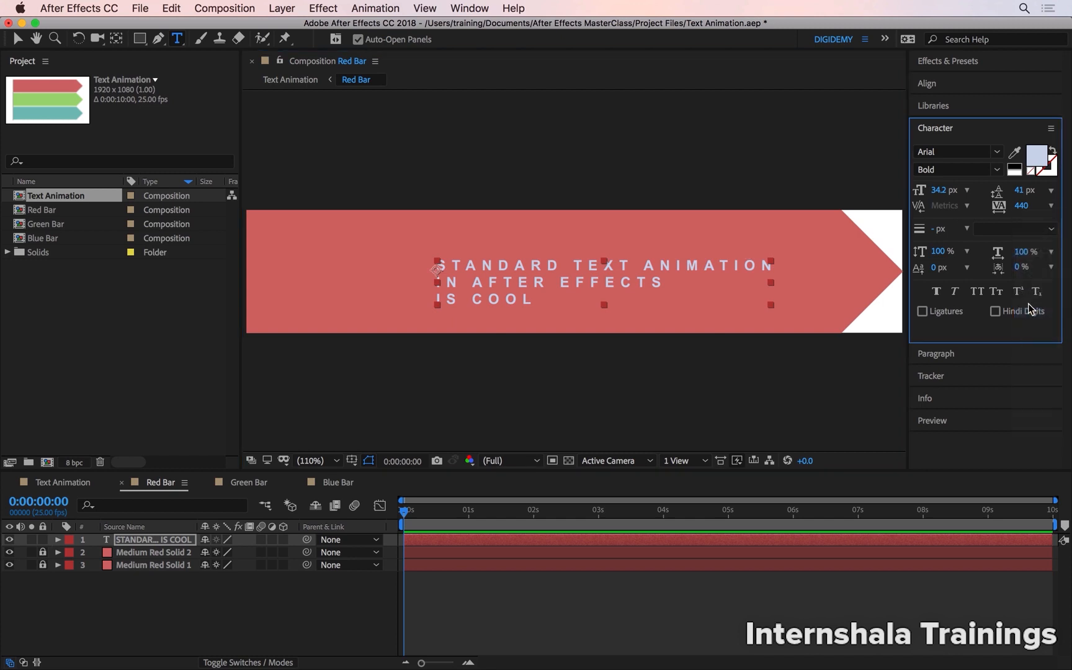